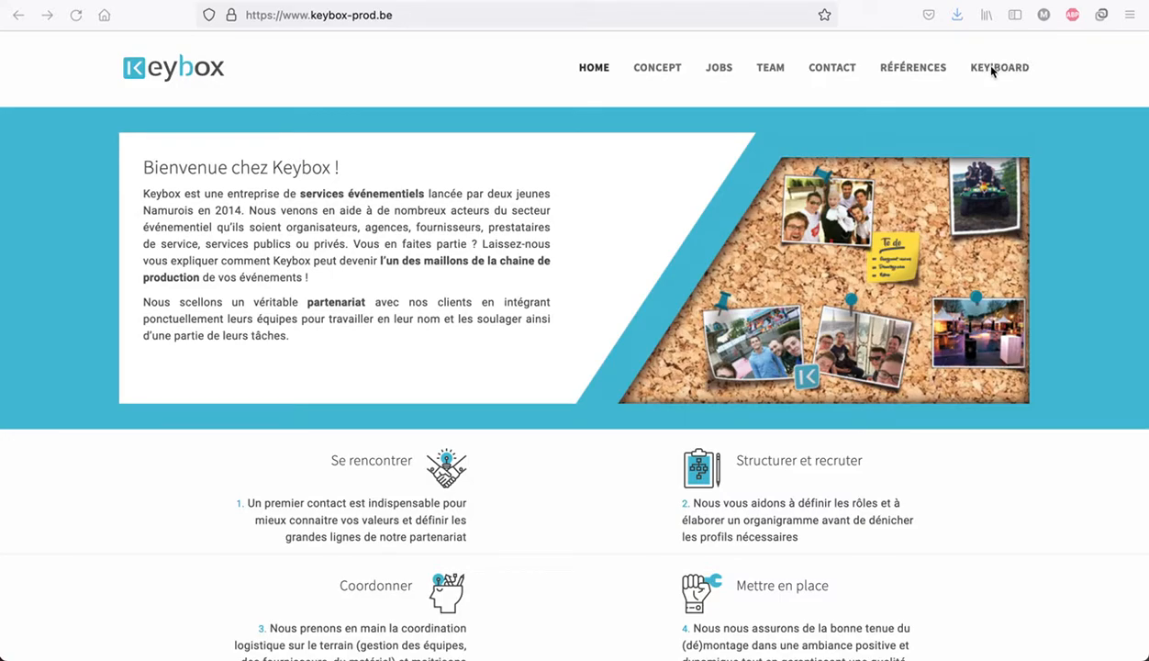
# Step: Open the Key'Board platform from the Keybox site and view the personal profile's login details
pyautogui.click(999, 73)
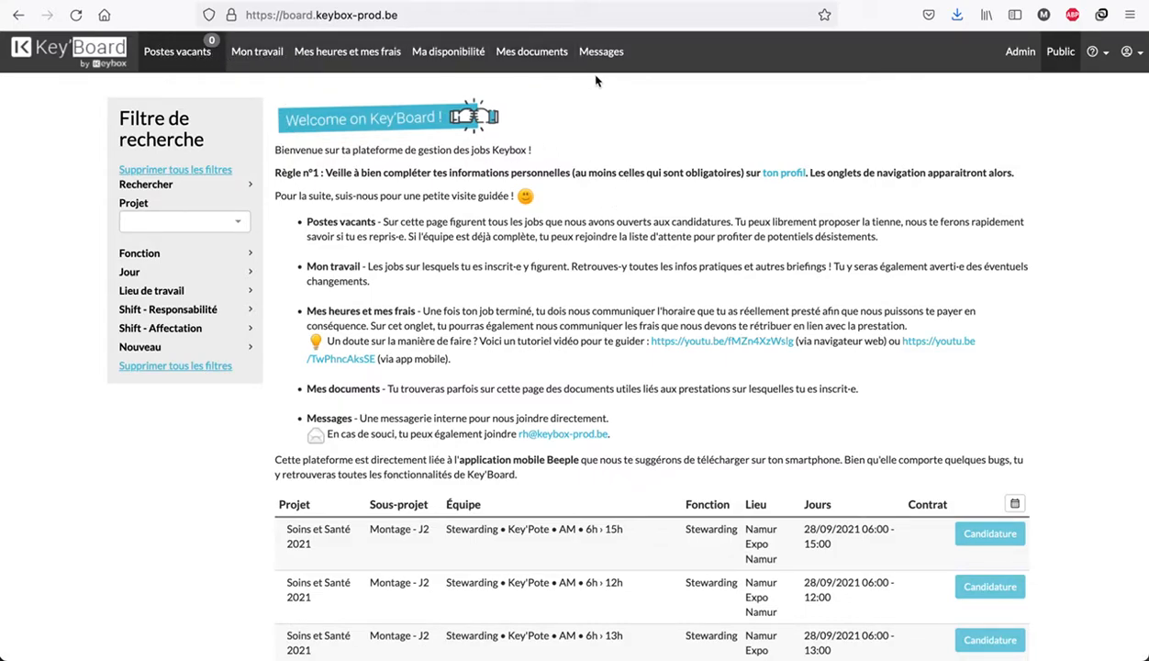
pyautogui.click(1127, 51)
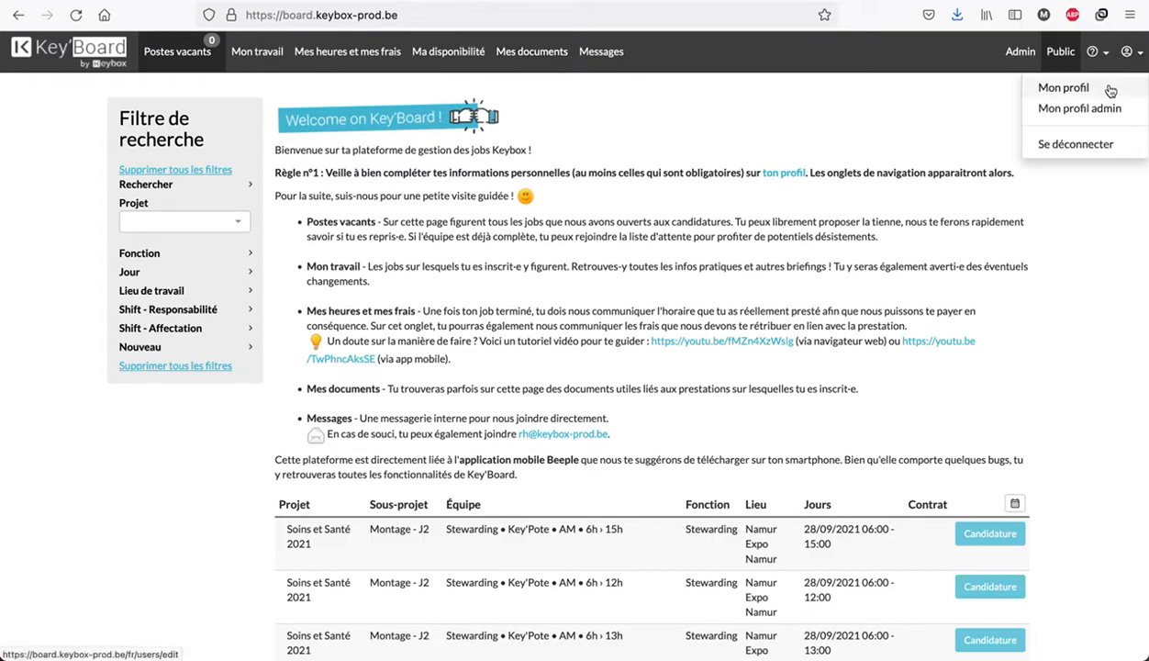
pyautogui.click(1111, 90)
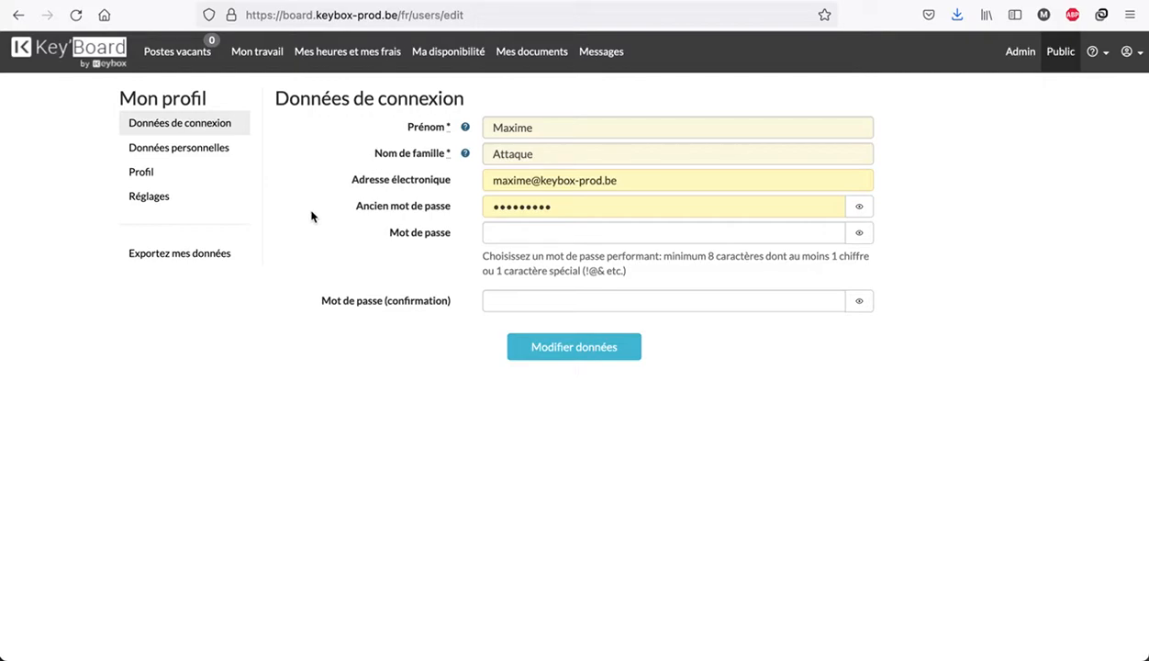
# Step: Open the hours submission form for the Vaccination UNamur shift under Mes heures et mes frais
pyautogui.click(122, 55)
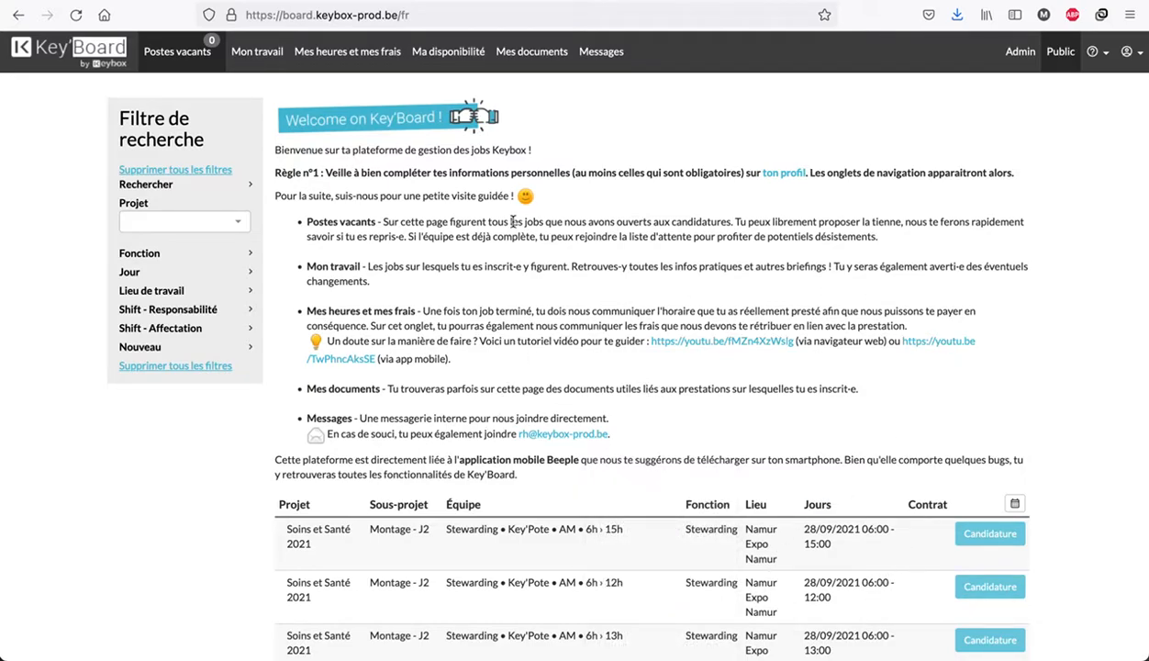
pyautogui.click(332, 54)
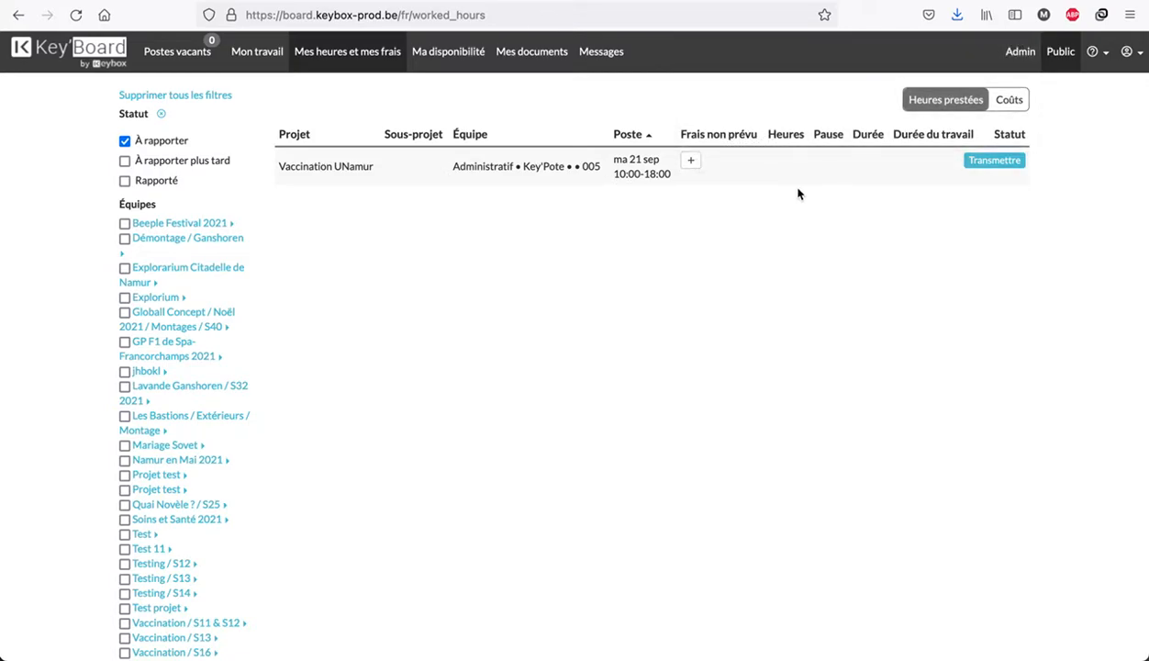
pyautogui.click(991, 165)
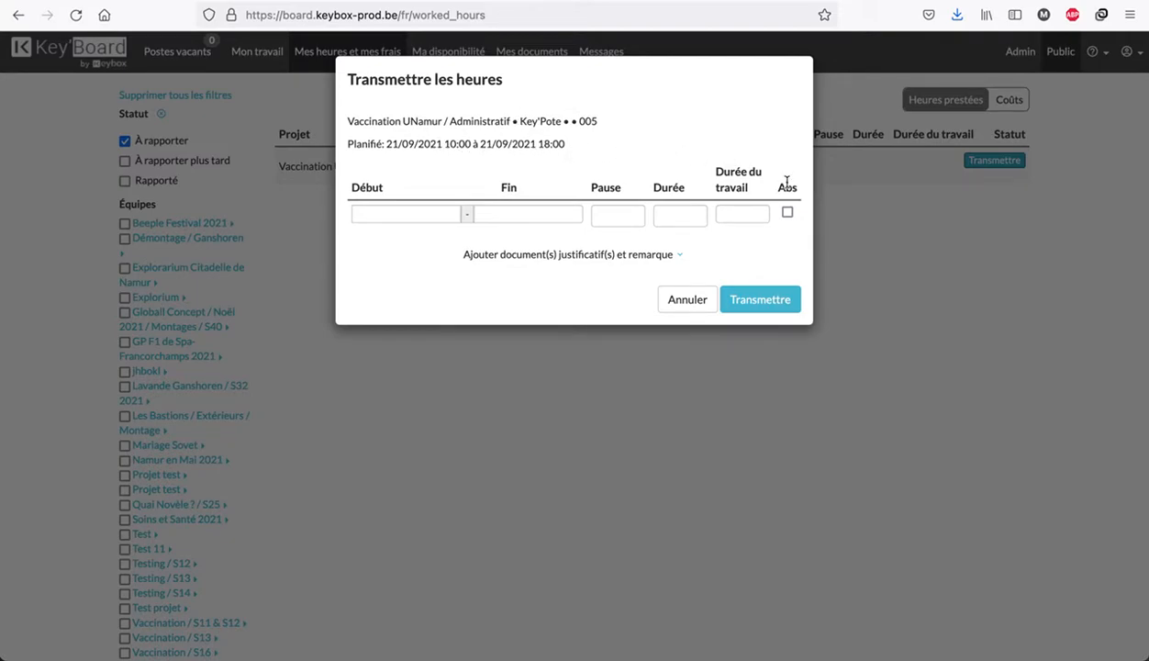
# Step: Try marking the Vaccination UNamur shift as absent and review the selectable absence reasons
pyautogui.click(788, 214)
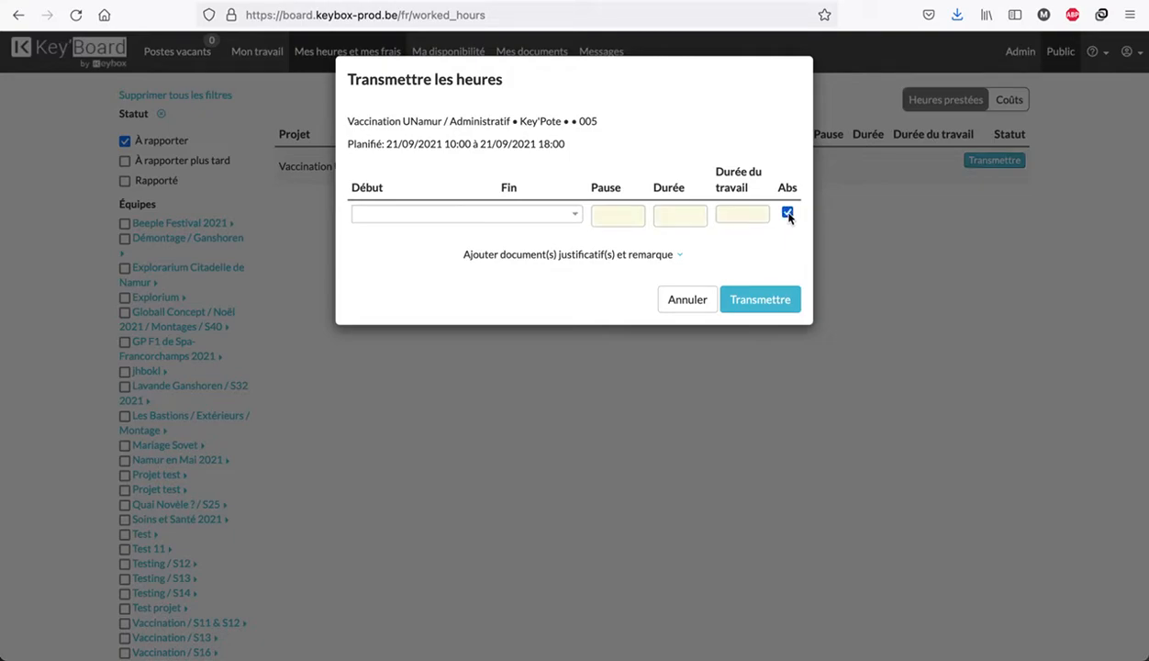
pyautogui.click(549, 216)
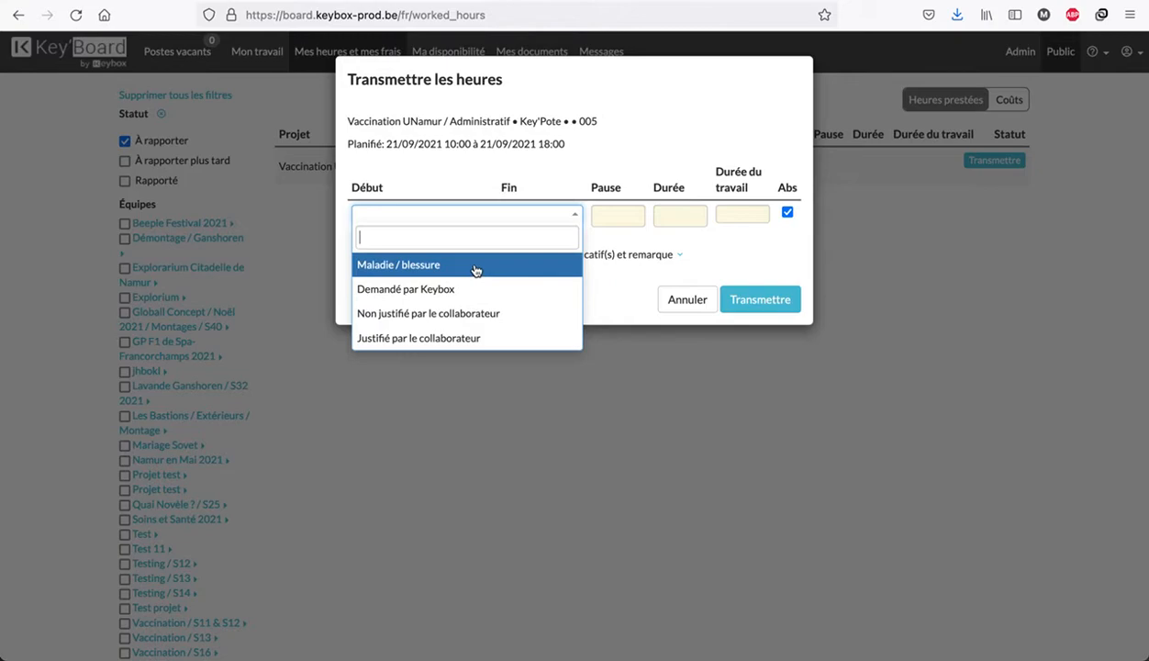
pyautogui.click(625, 165)
pyautogui.click(788, 212)
# Step: Set the start of the worked hours to 21/09/2021 09:30
pyautogui.click(411, 214)
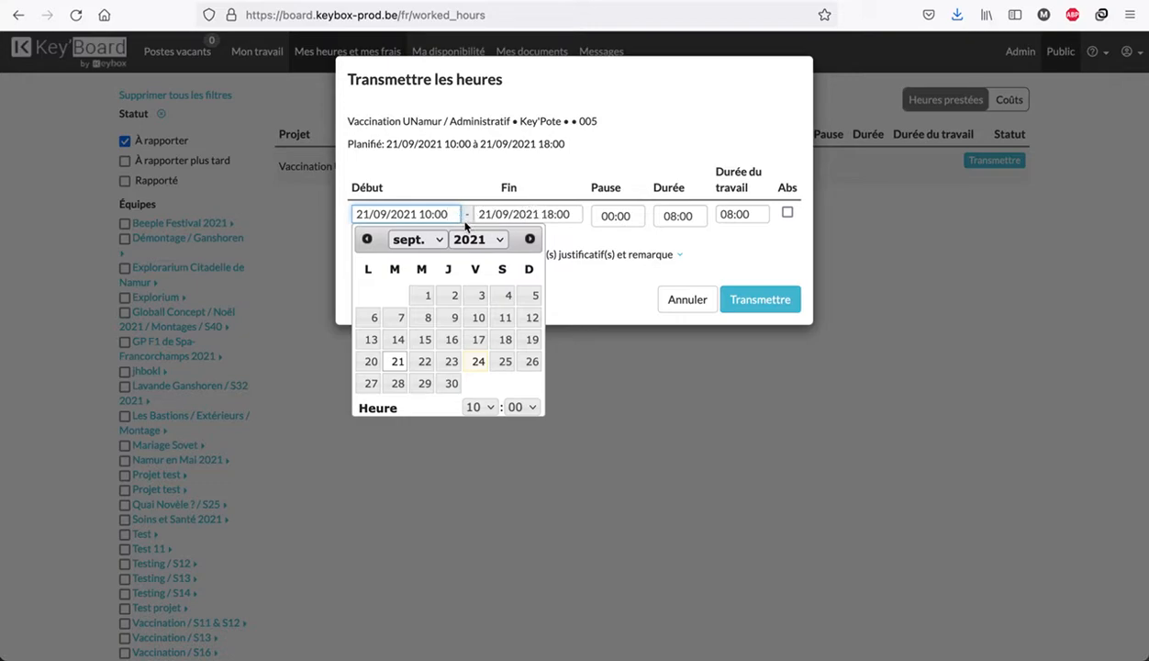
pyautogui.click(482, 407)
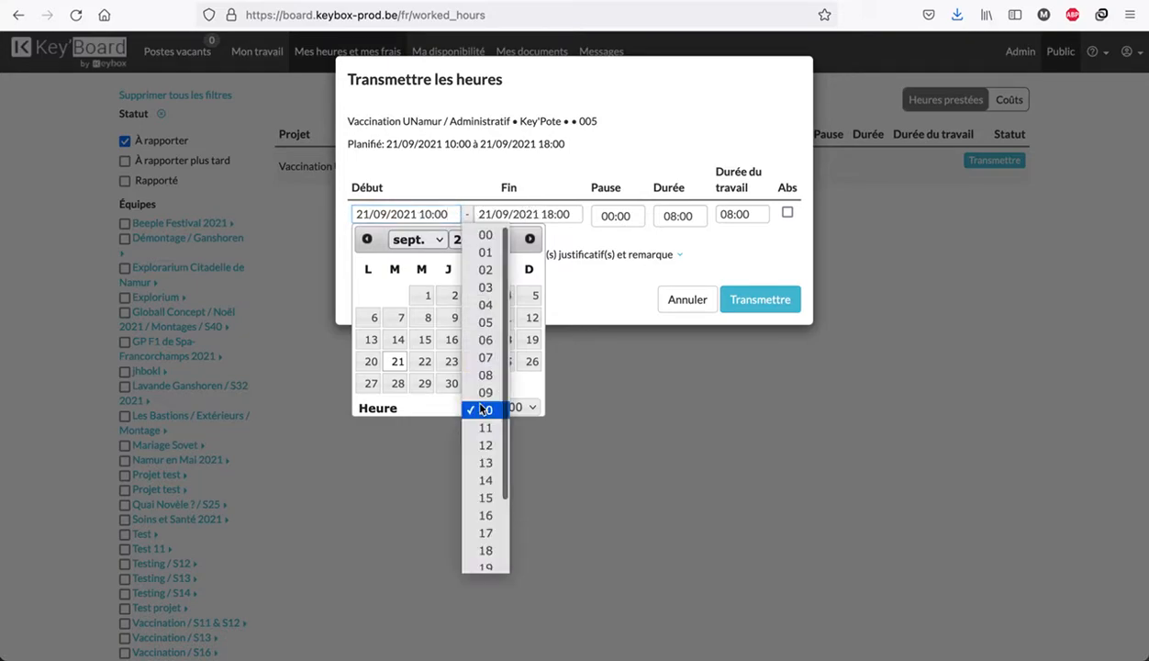
pyautogui.click(484, 393)
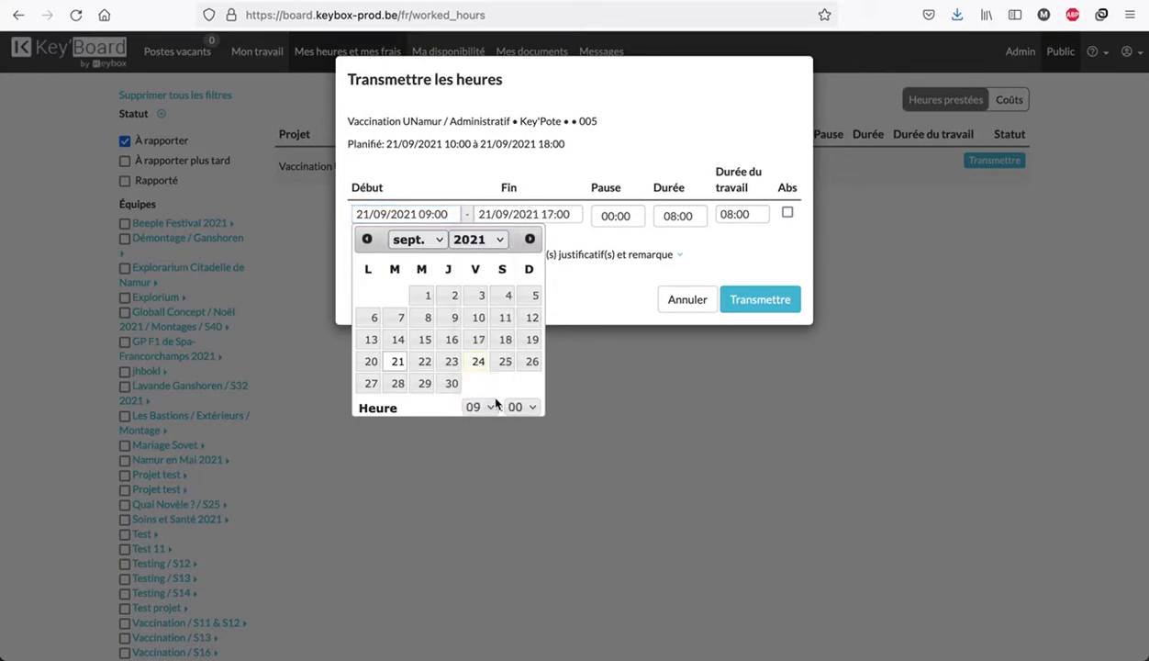
pyautogui.click(522, 406)
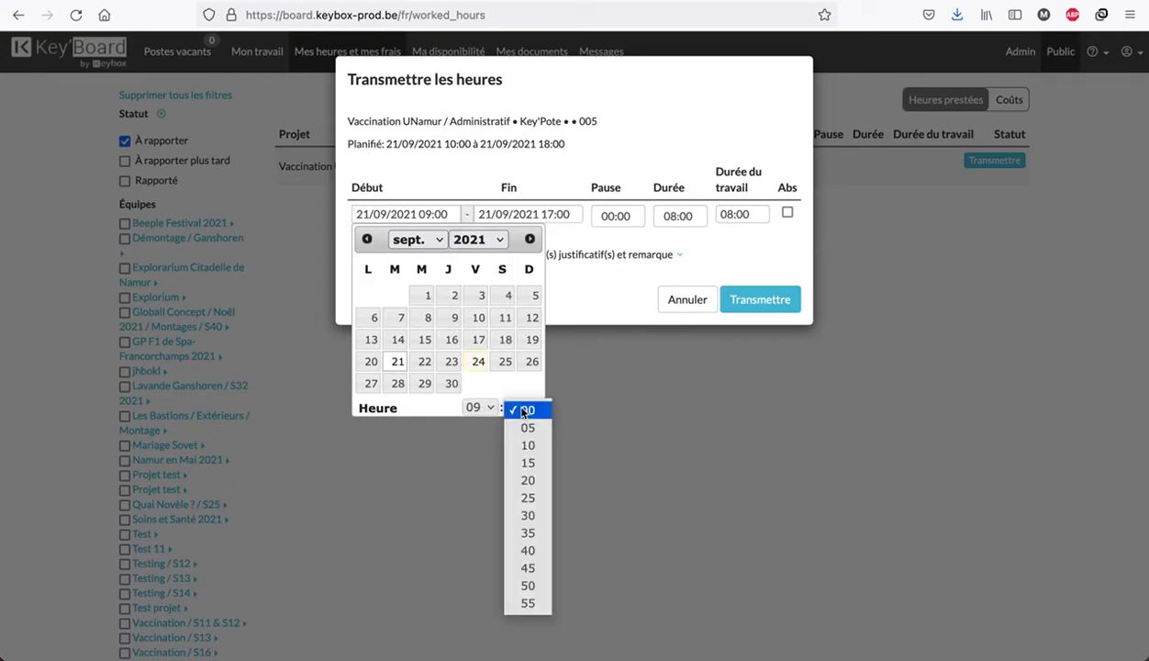
pyautogui.click(531, 516)
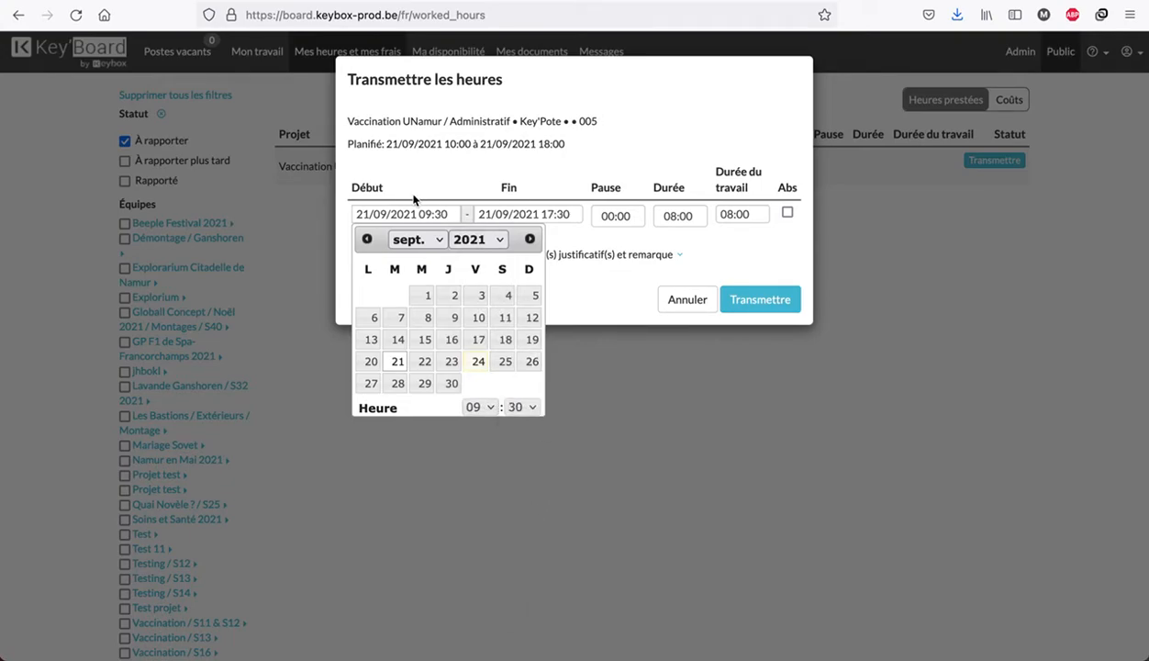
pyautogui.click(558, 194)
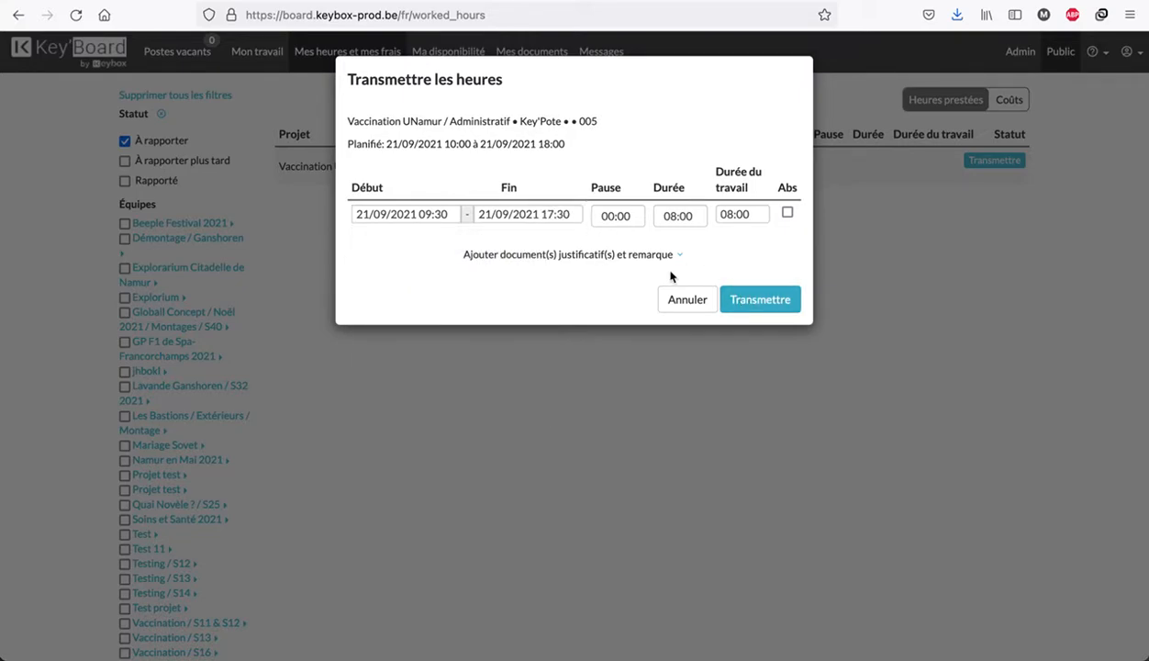
# Step: Show the remark box with an added supporting file field, leave both empty, and submit the hours
pyautogui.click(643, 258)
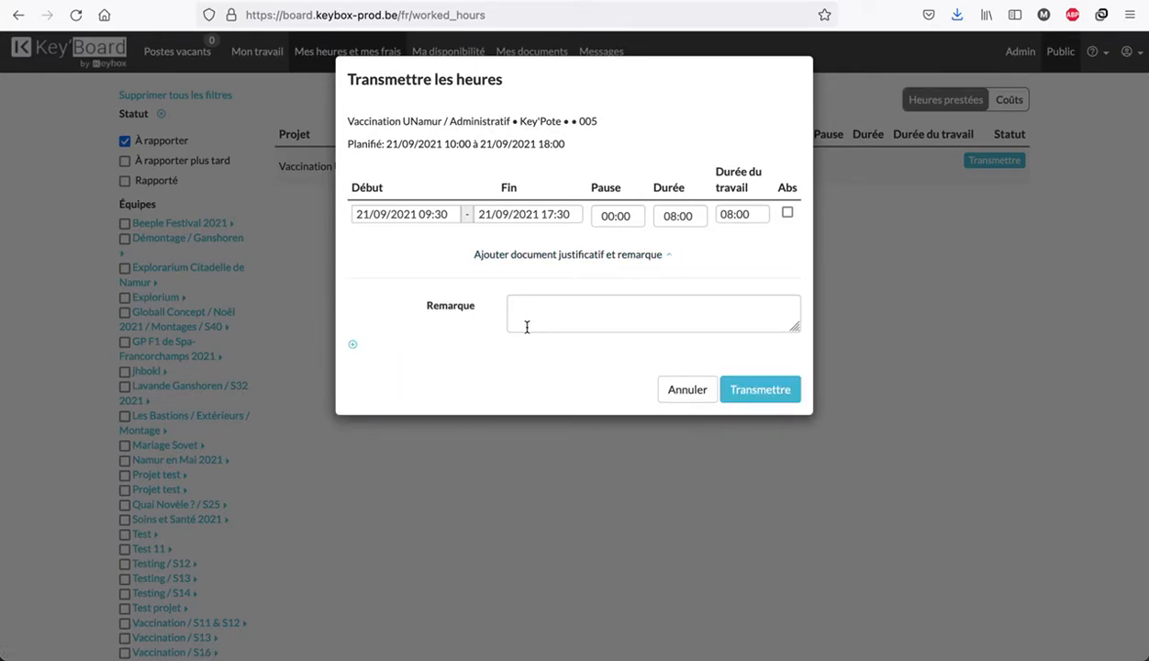
pyautogui.click(352, 344)
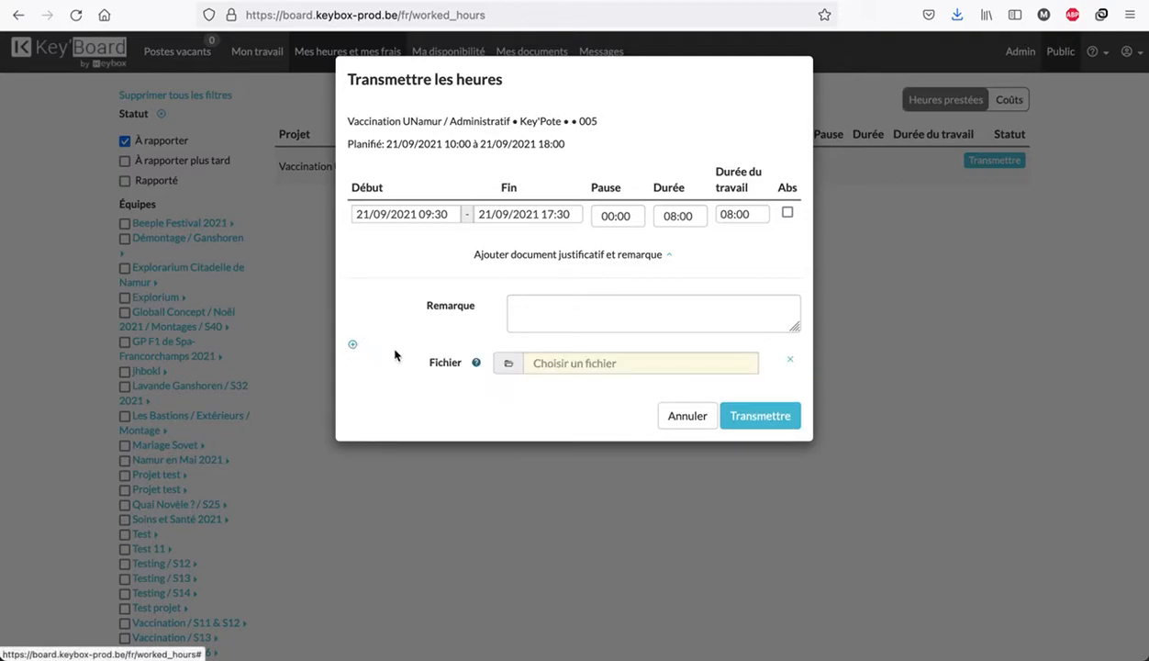
pyautogui.click(592, 304)
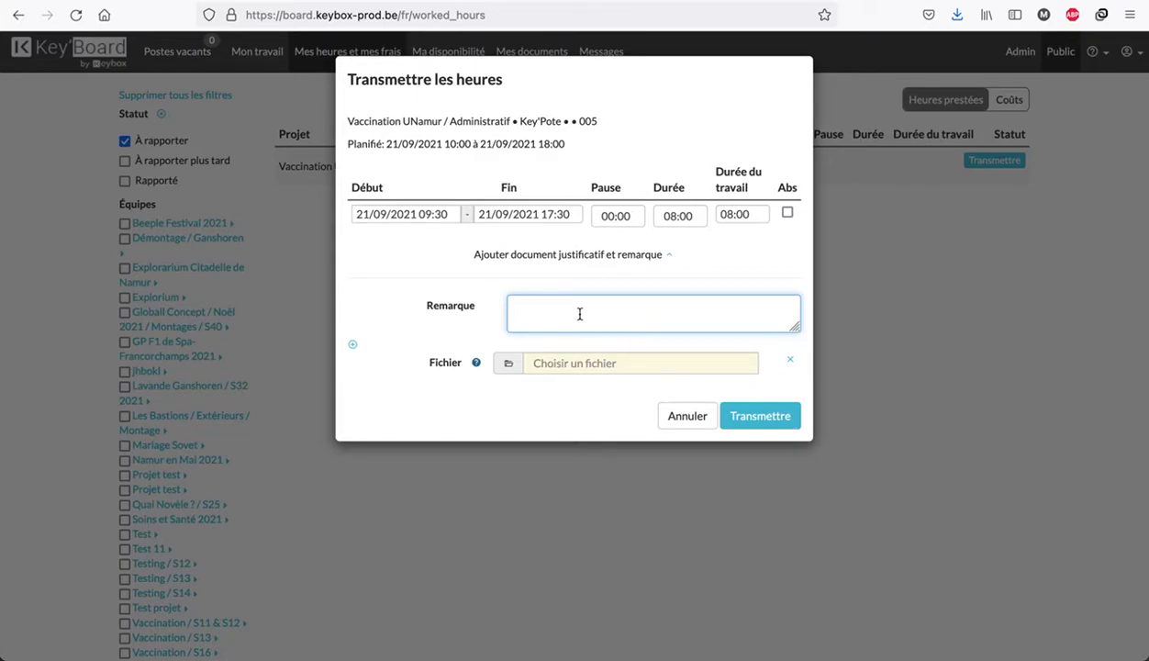
pyautogui.click(762, 416)
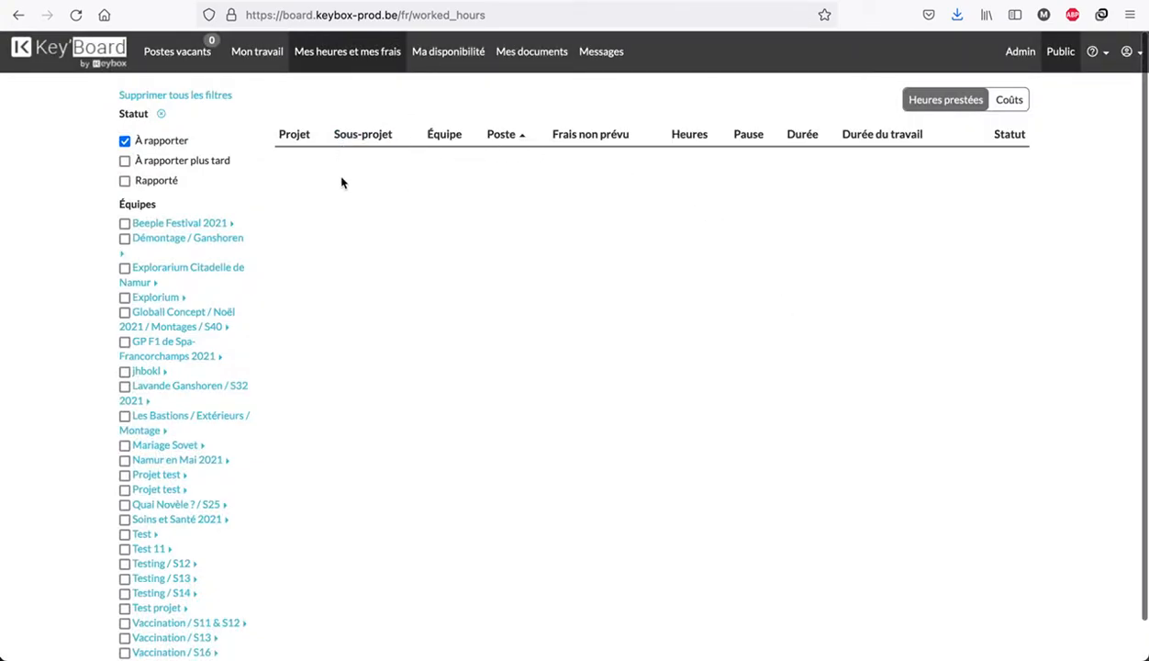
# Step: Include shifts with the Rapporté status in the list and examine their submitted hours and statuses
pyautogui.click(147, 181)
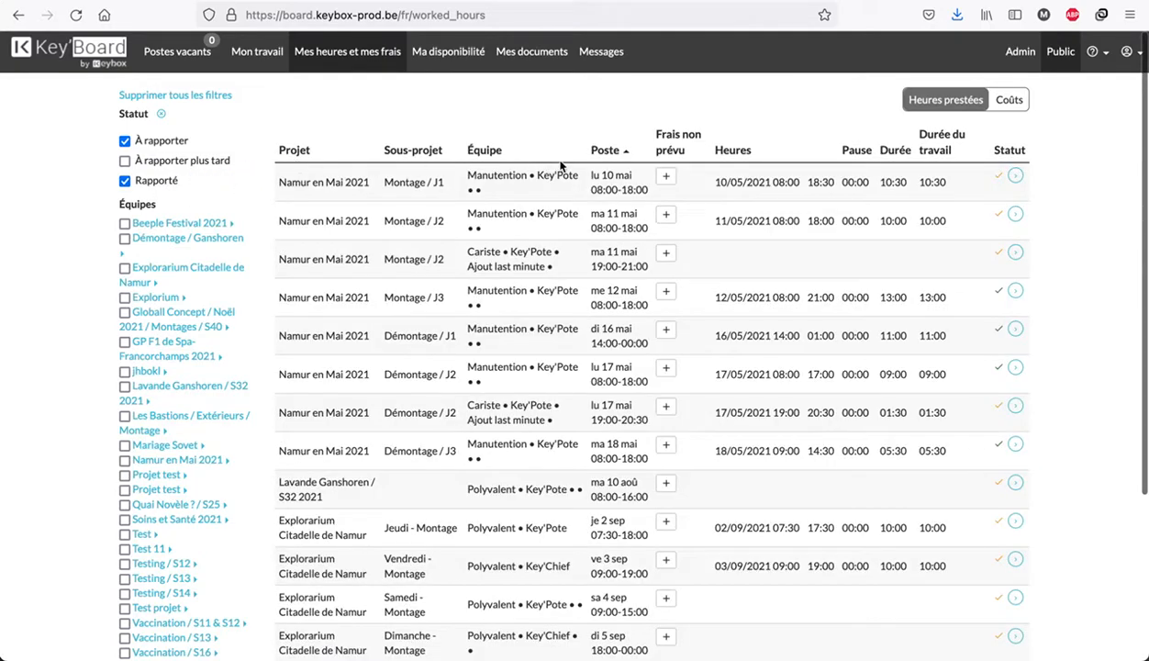
pyautogui.scroll(-3, 834, 147)
pyautogui.scroll(-1, 835, 147)
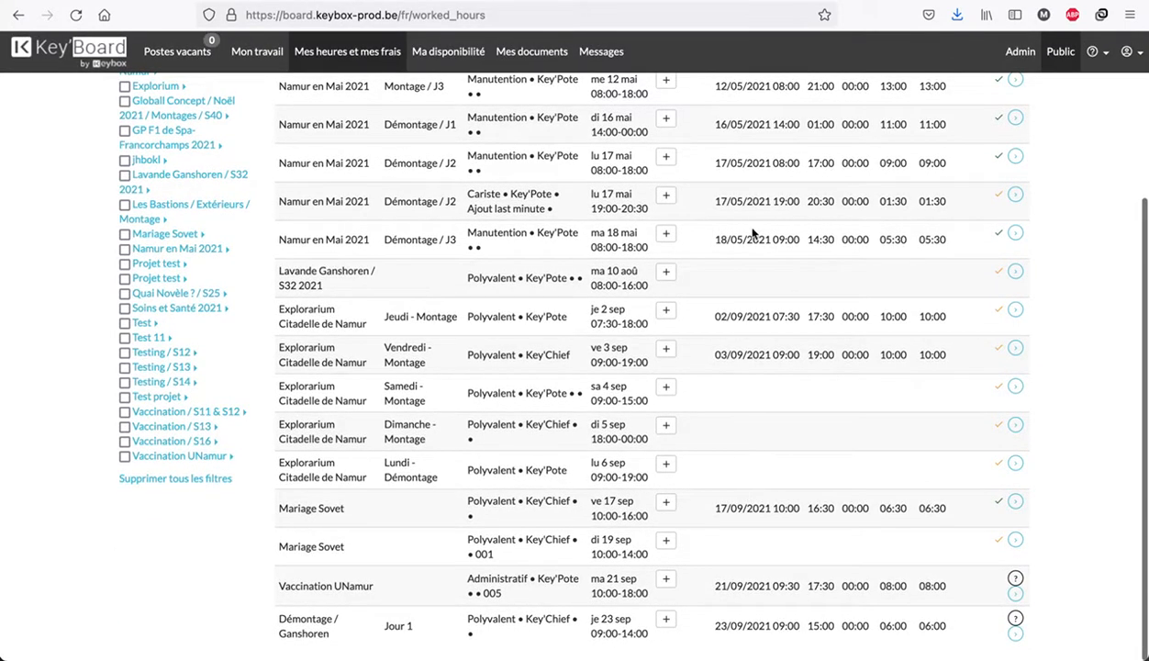
pyautogui.scroll(1, 864, 288)
pyautogui.scroll(-1, 864, 288)
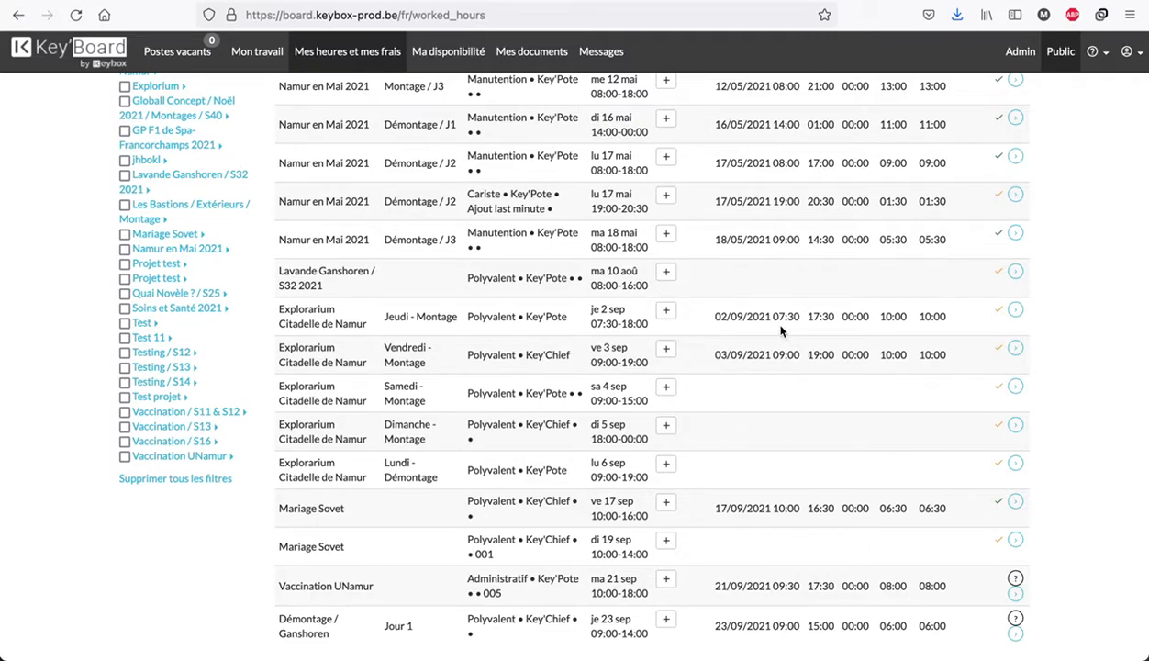
pyautogui.scroll(-2, 1084, 428)
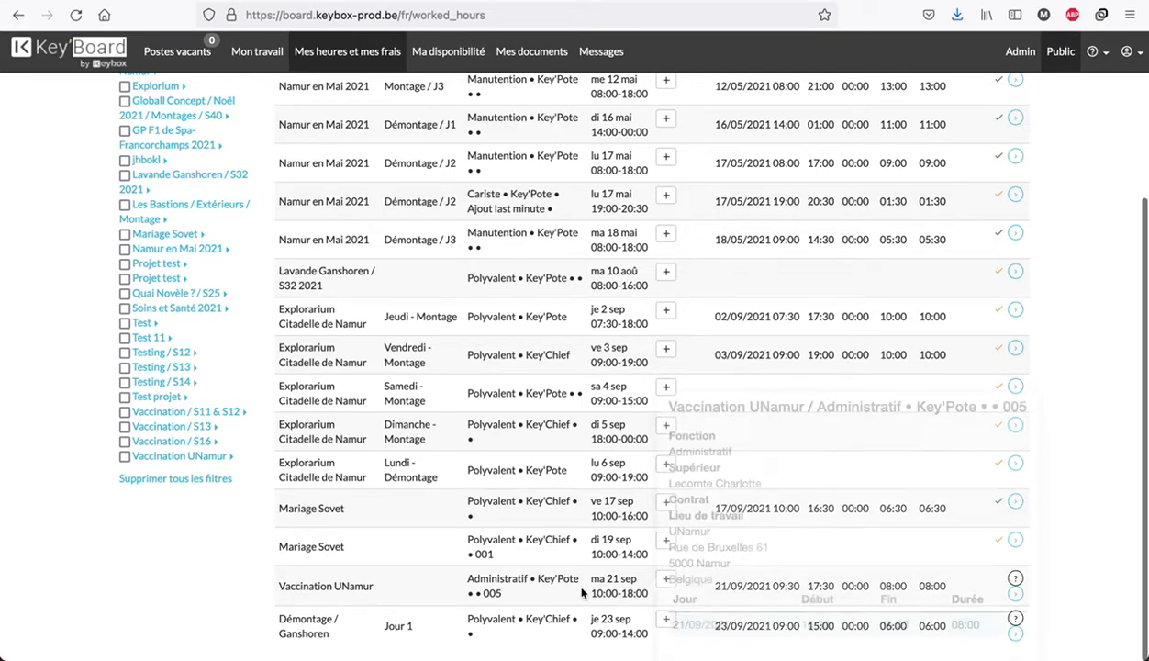
# Step: Add a Transport voiture / vélo (km) expense of 32 km to the 21 September Vaccination UNamur shift
pyautogui.click(665, 582)
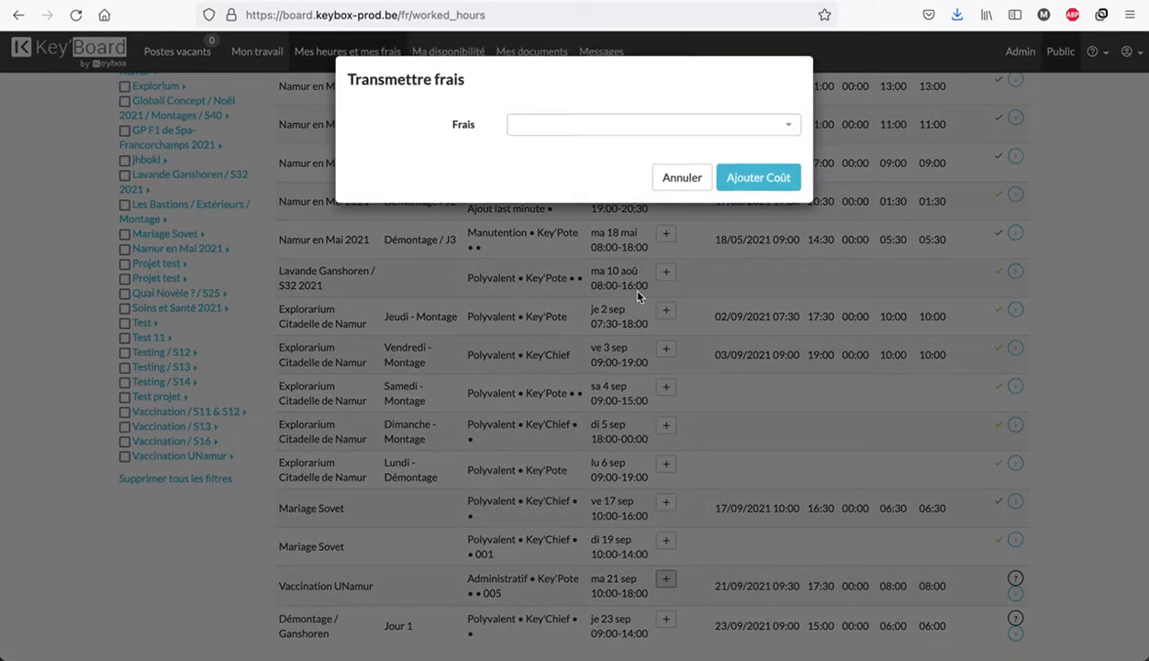
pyautogui.click(569, 122)
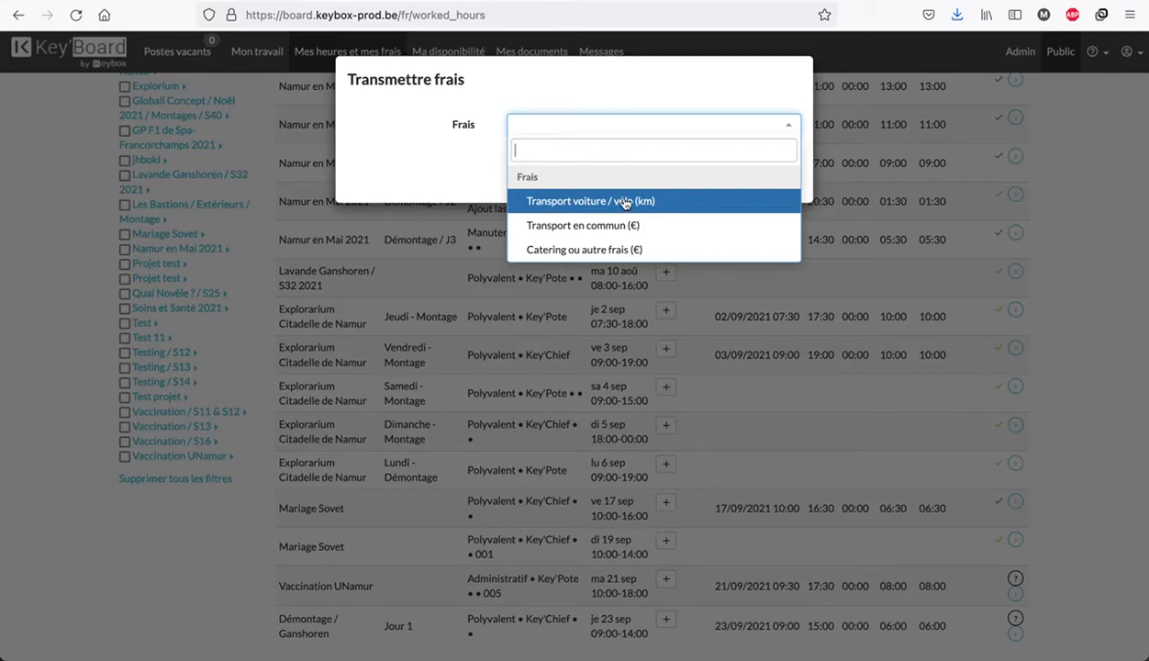
pyautogui.click(580, 202)
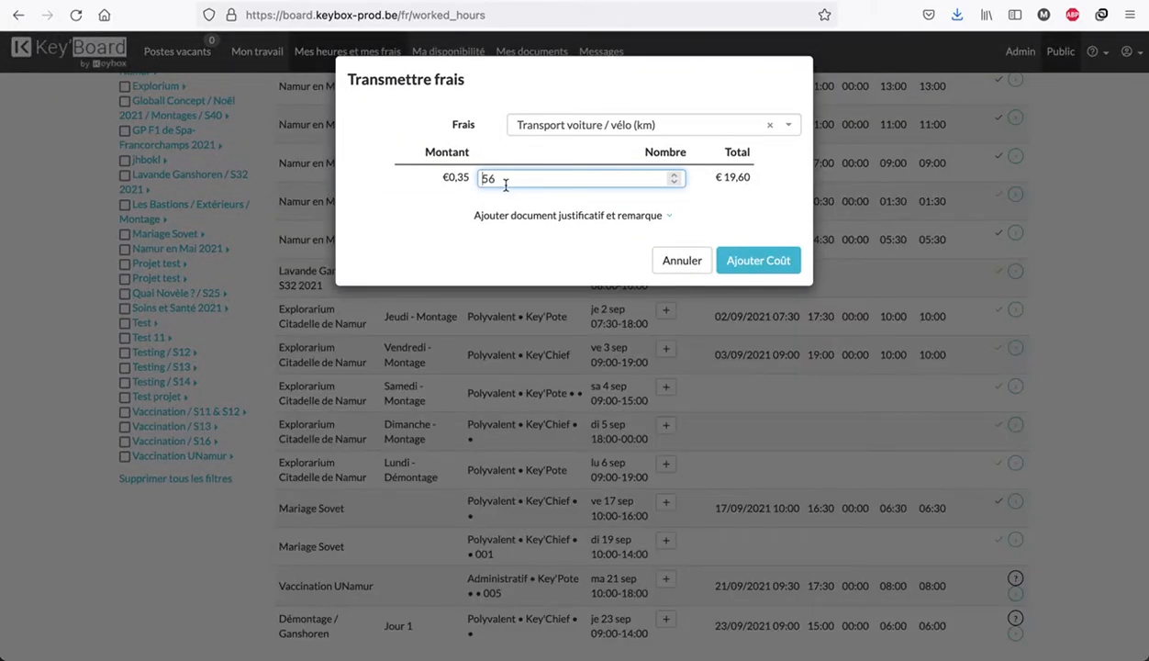
pyautogui.doubleClick(504, 183)
pyautogui.write('32')
pyautogui.click(430, 220)
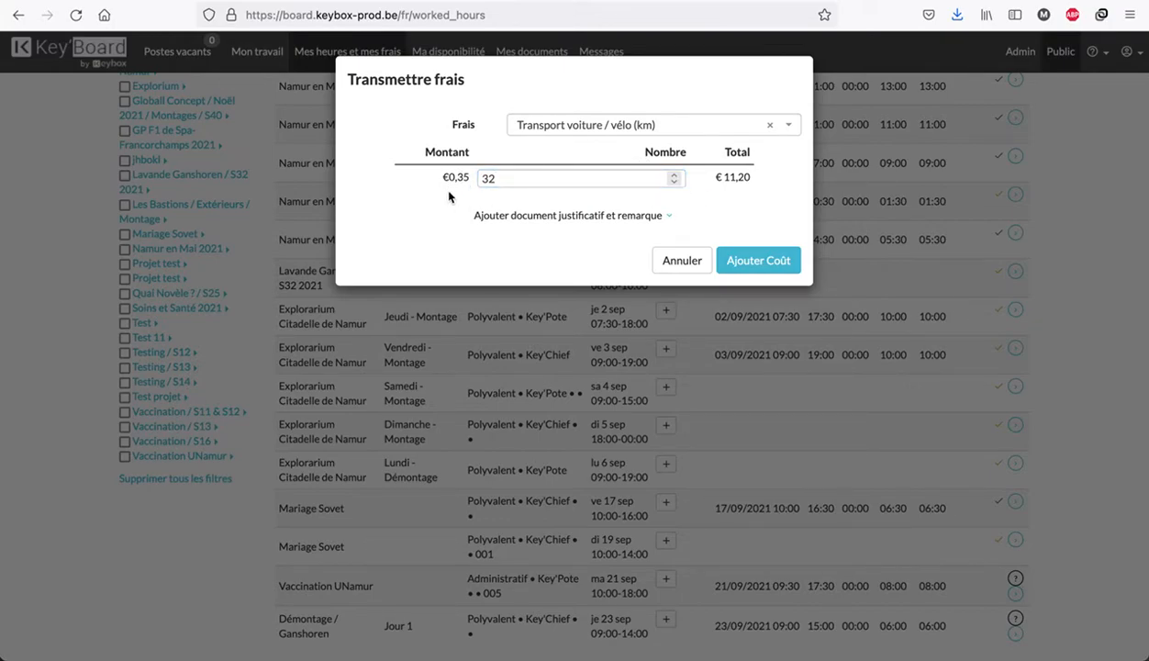
pyautogui.click(556, 178)
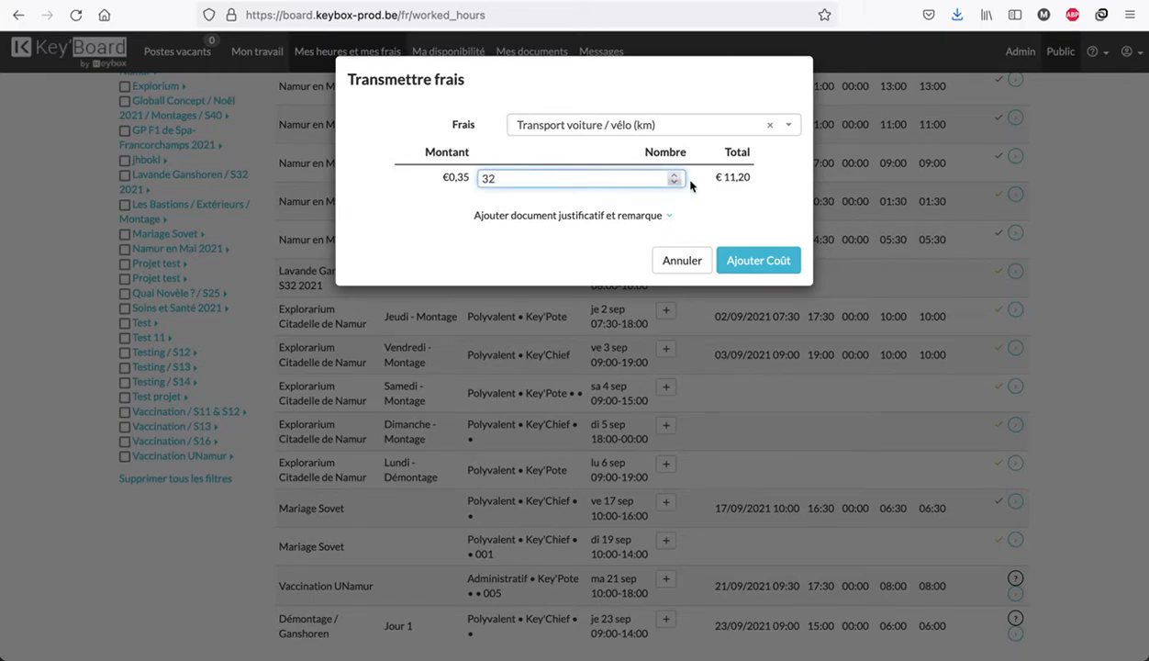
pyautogui.click(762, 187)
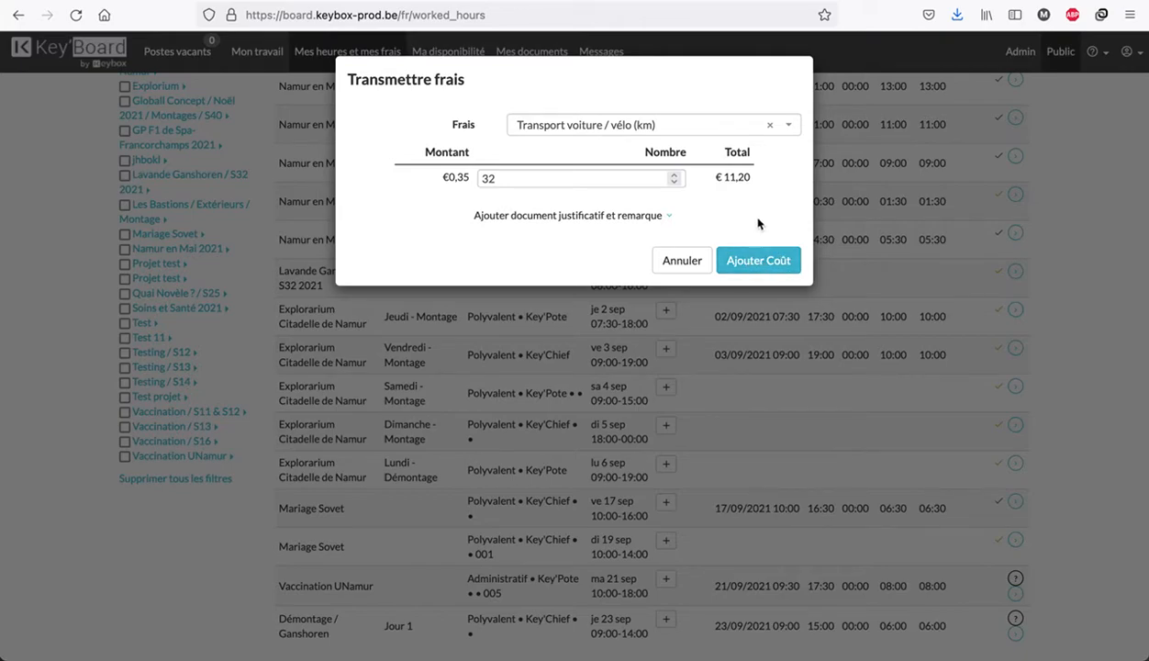
pyautogui.click(755, 257)
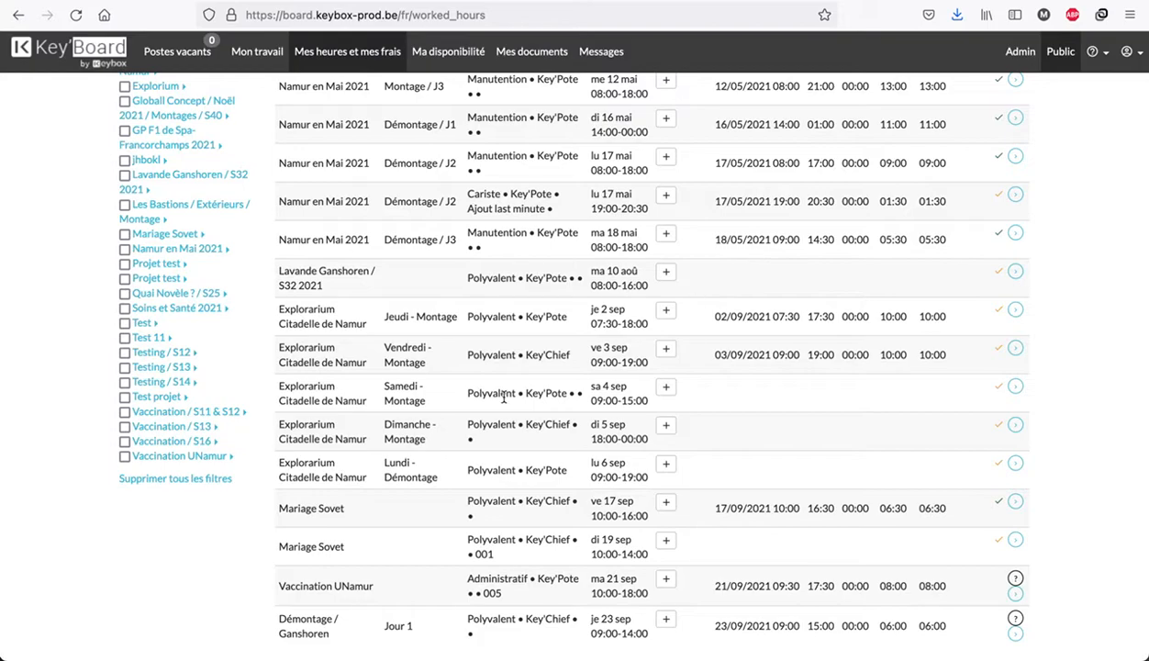
# Step: Open the Coûts overview and check the costs with the Rapporté status
pyautogui.scroll(5, 503, 396)
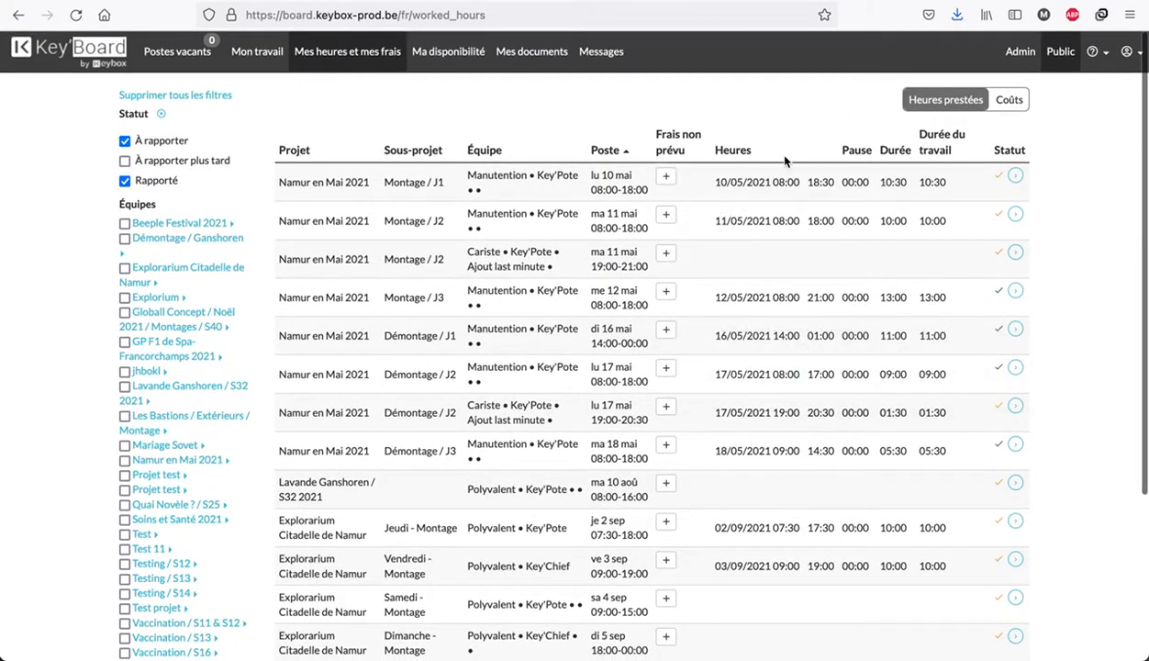
pyautogui.click(1009, 104)
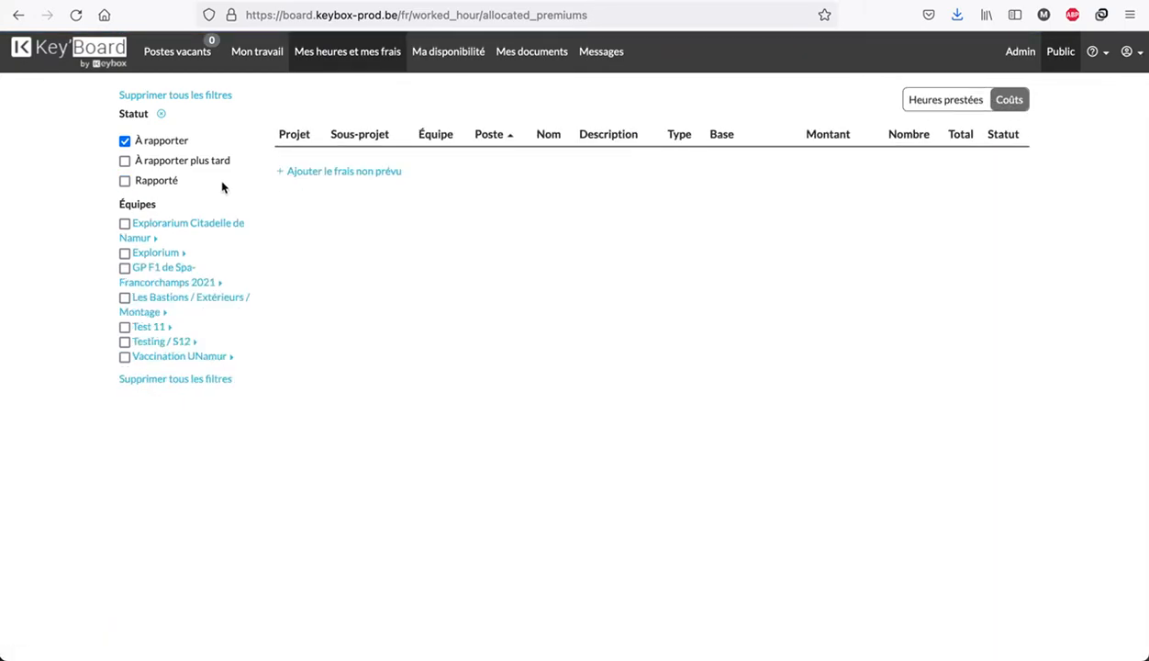
pyautogui.click(163, 184)
# Step: Start an unplanned expense for the worked hours of 04/09/2021 from 09:00 to 15:00
pyautogui.click(322, 175)
pyautogui.click(570, 133)
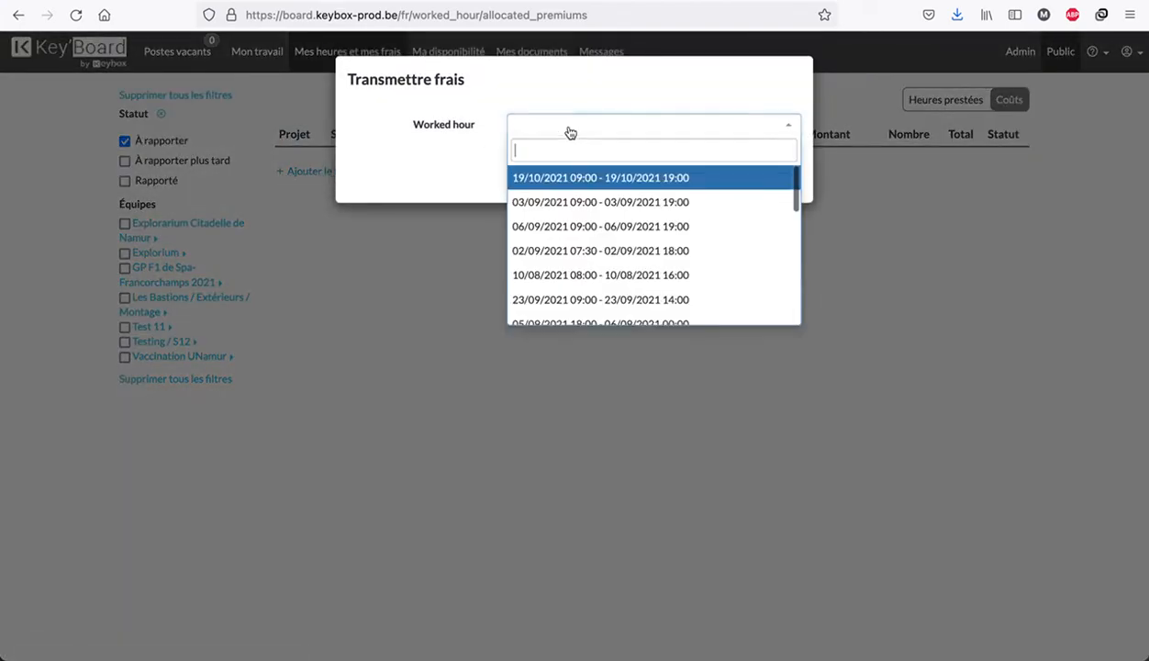
pyautogui.scroll(-3, 615, 225)
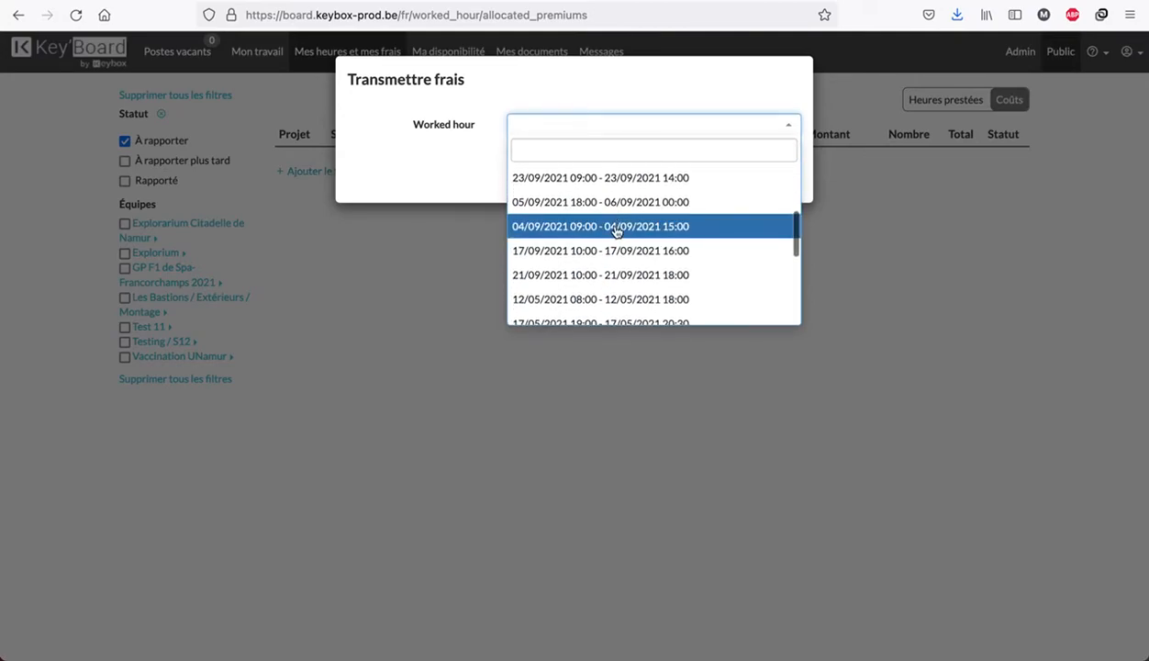
pyautogui.click(615, 230)
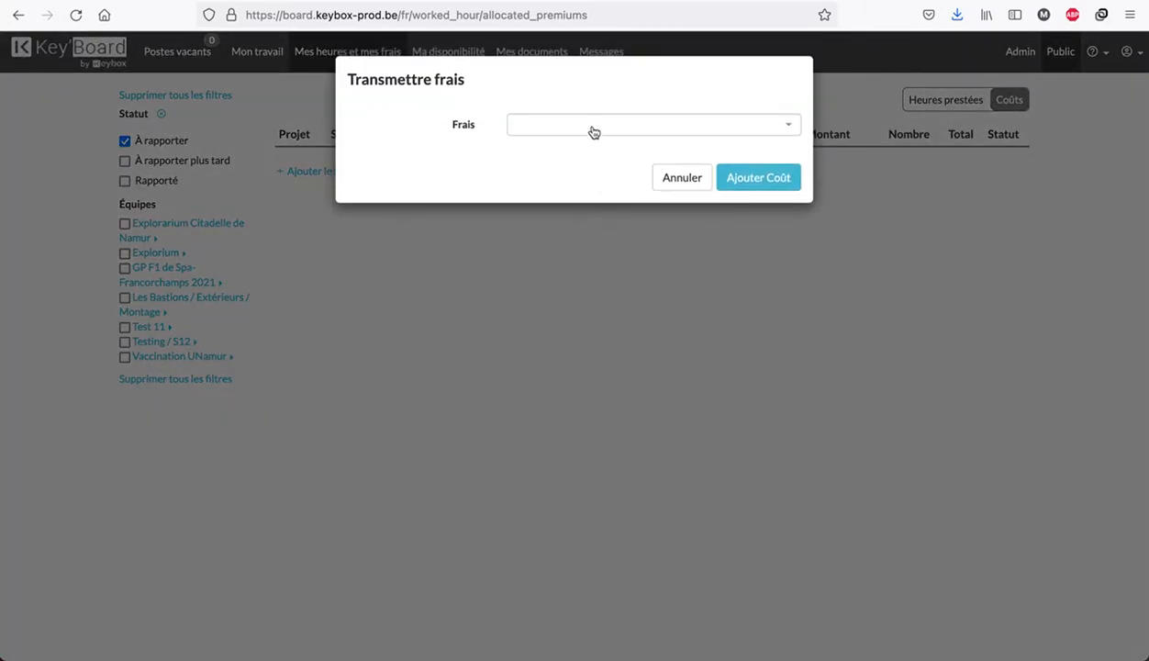
# Step: Choose Transport en commun (€) as the expense type and set its Nombre to 2,1
pyautogui.click(592, 130)
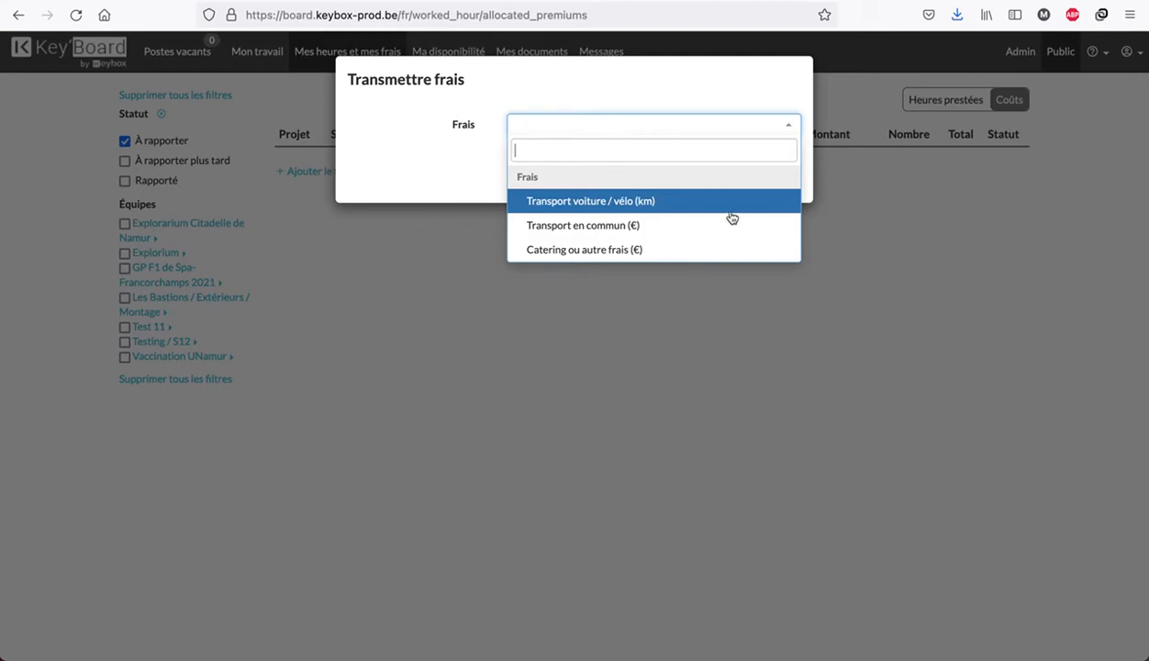
pyautogui.click(516, 229)
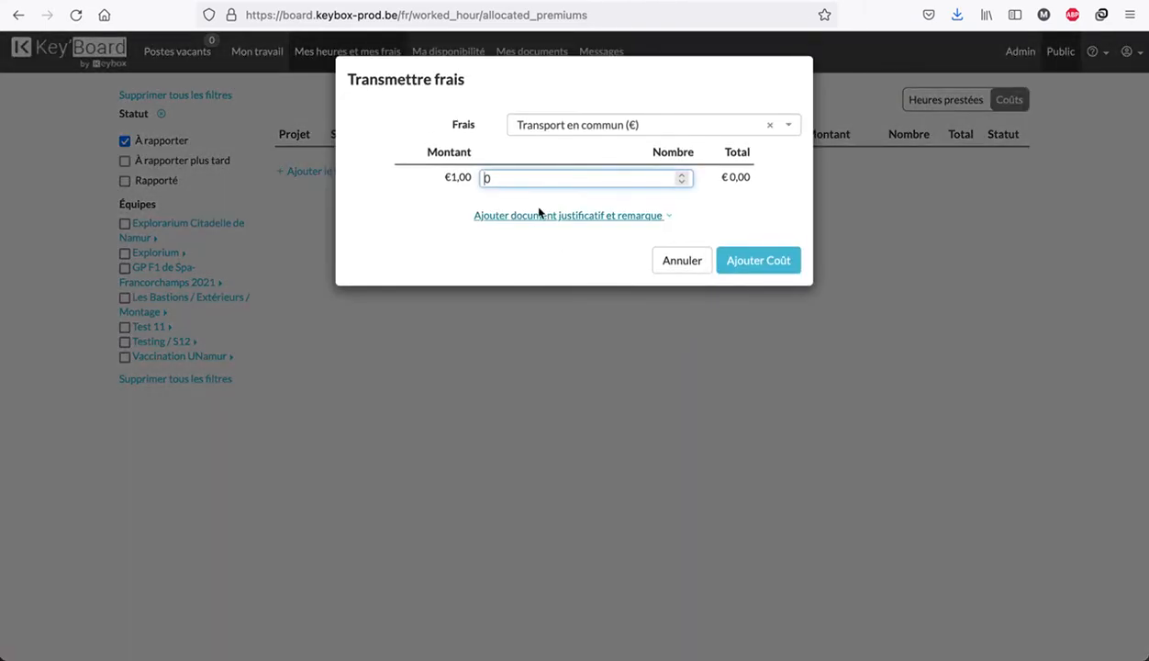
pyautogui.moveTo(504, 172); pyautogui.dragTo(465, 171)
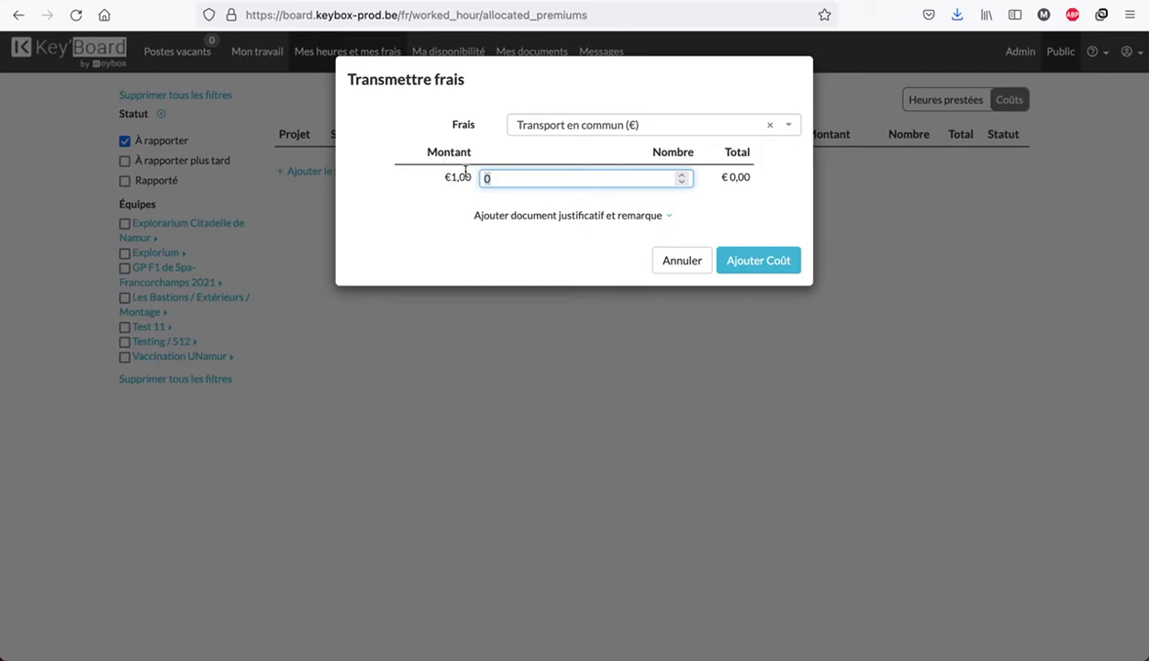
pyautogui.write('2,1')
pyautogui.click(439, 209)
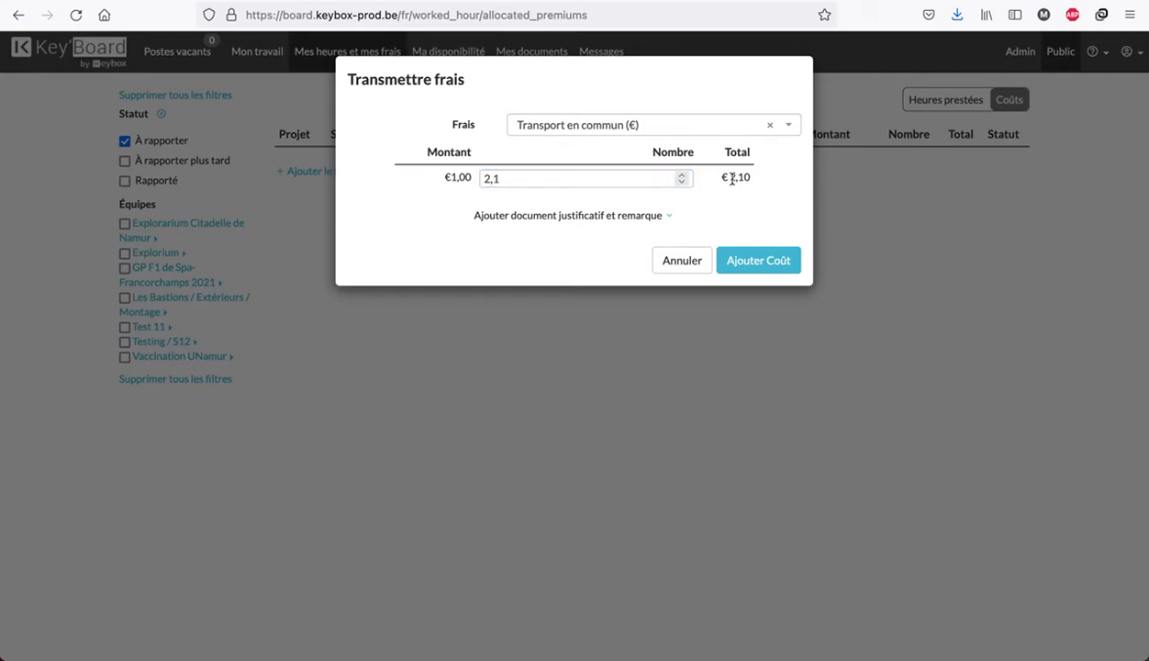
# Step: Change the expense type to Catering ou autre frais (€) and set its Nombre to 5
pyautogui.click(718, 125)
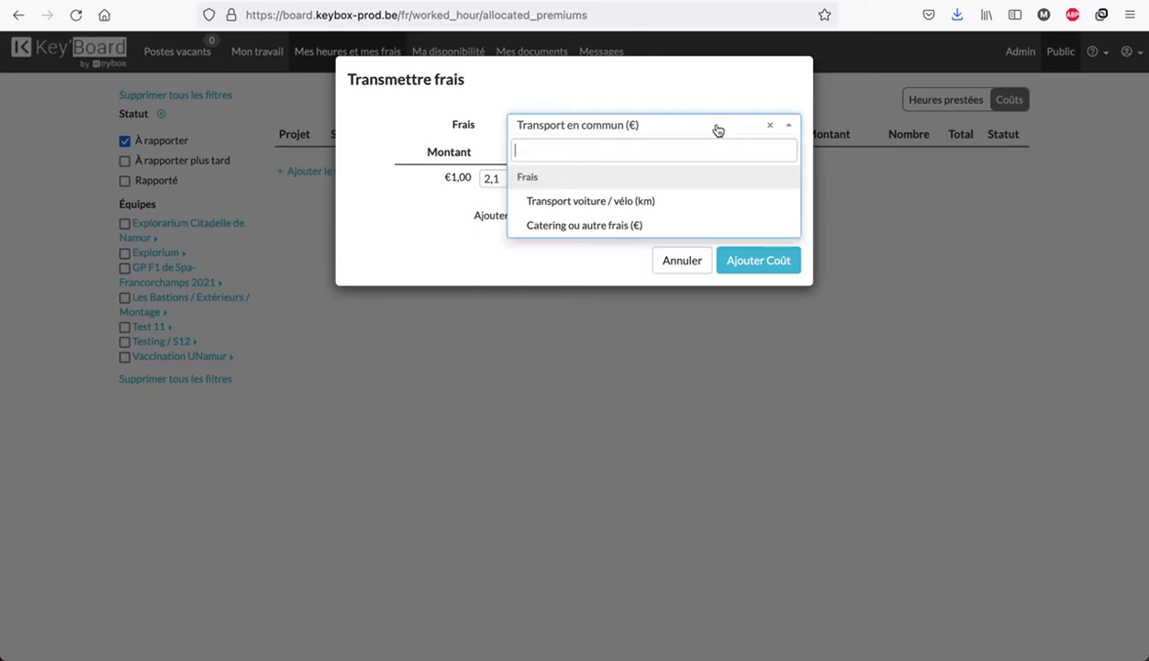
pyautogui.click(622, 227)
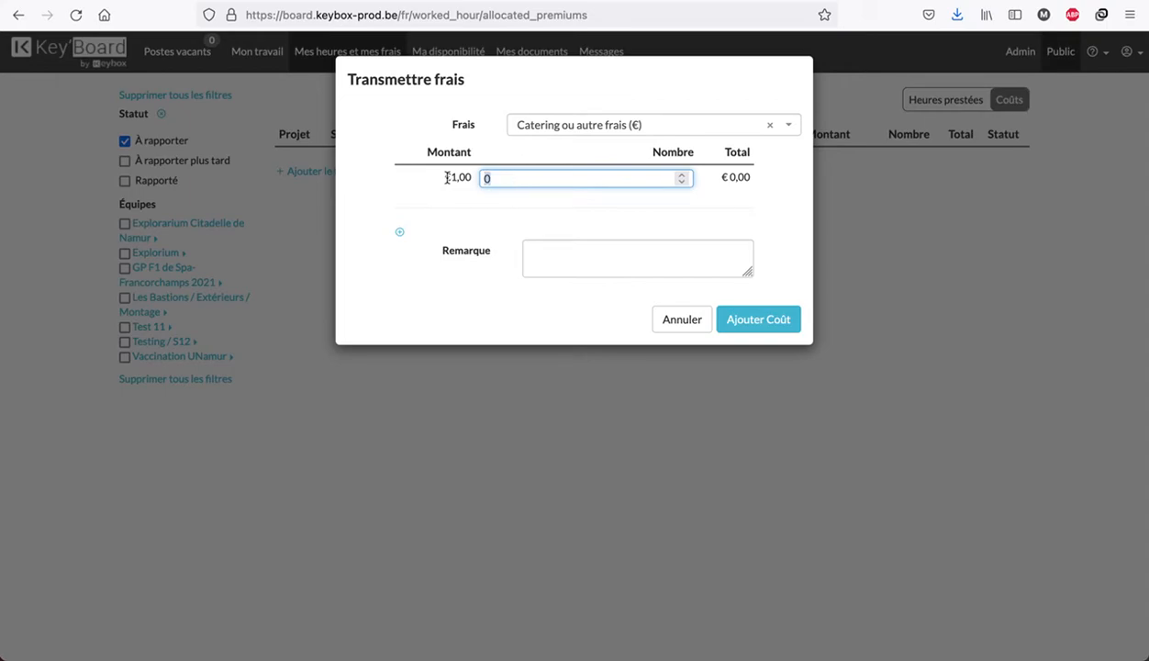
pyautogui.click(422, 192)
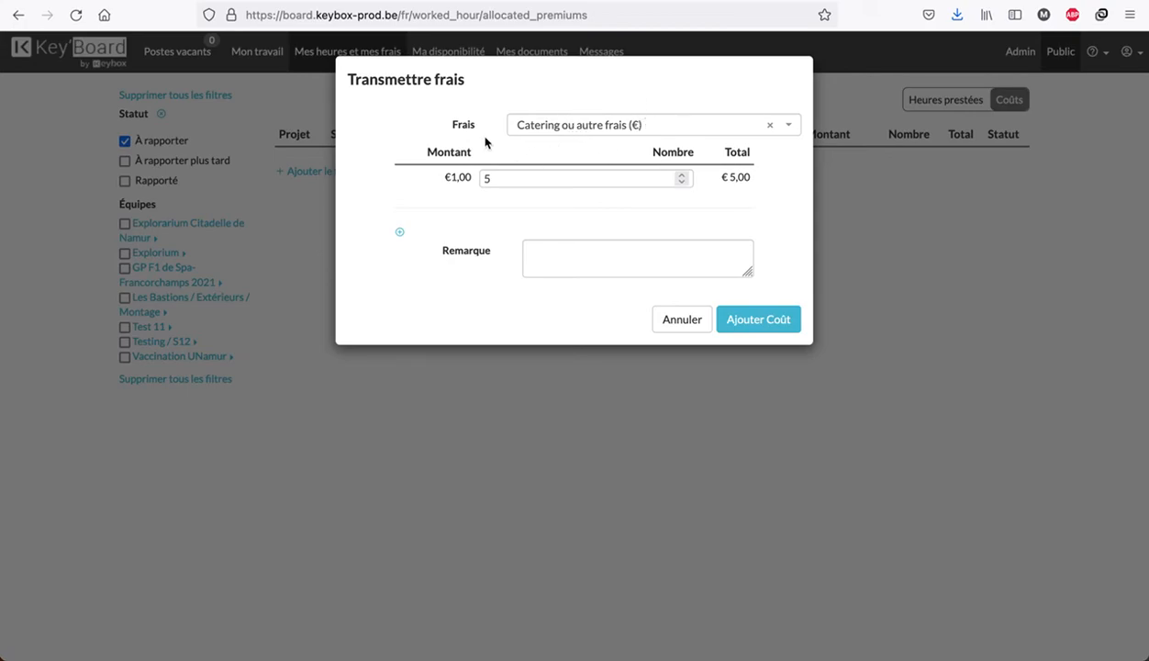
# Step: Attach Titre-Liste_personnel_Plan de travail 1.png as the catering expense's supporting file and cancel the expense form without adding the cost
pyautogui.click(399, 233)
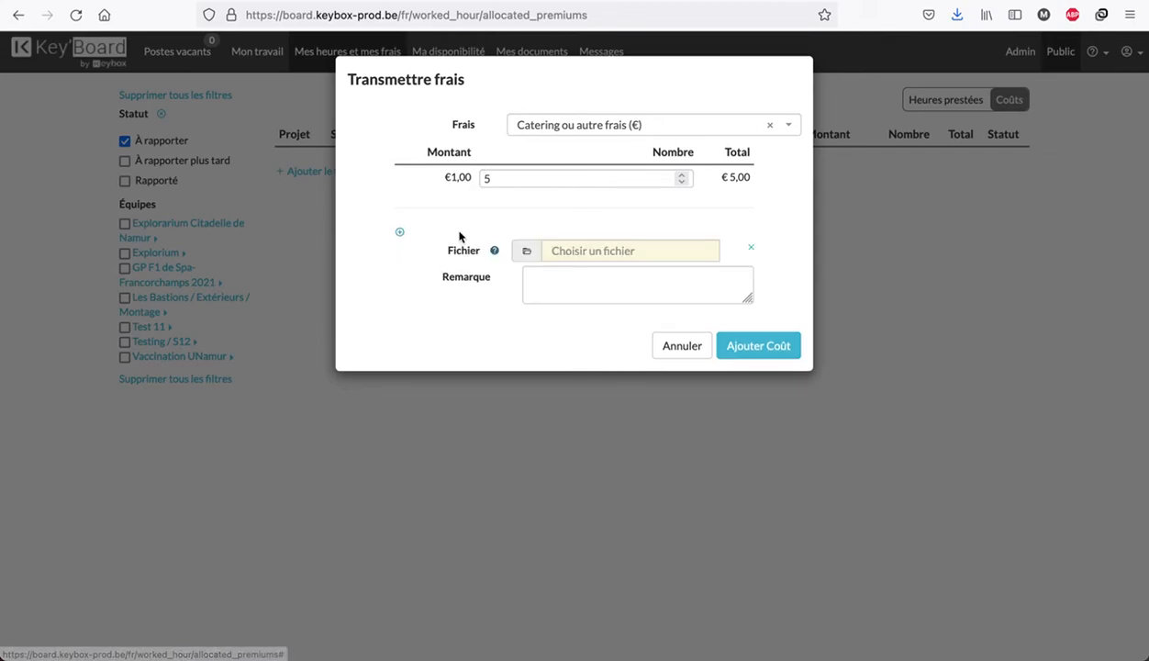
pyautogui.click(525, 255)
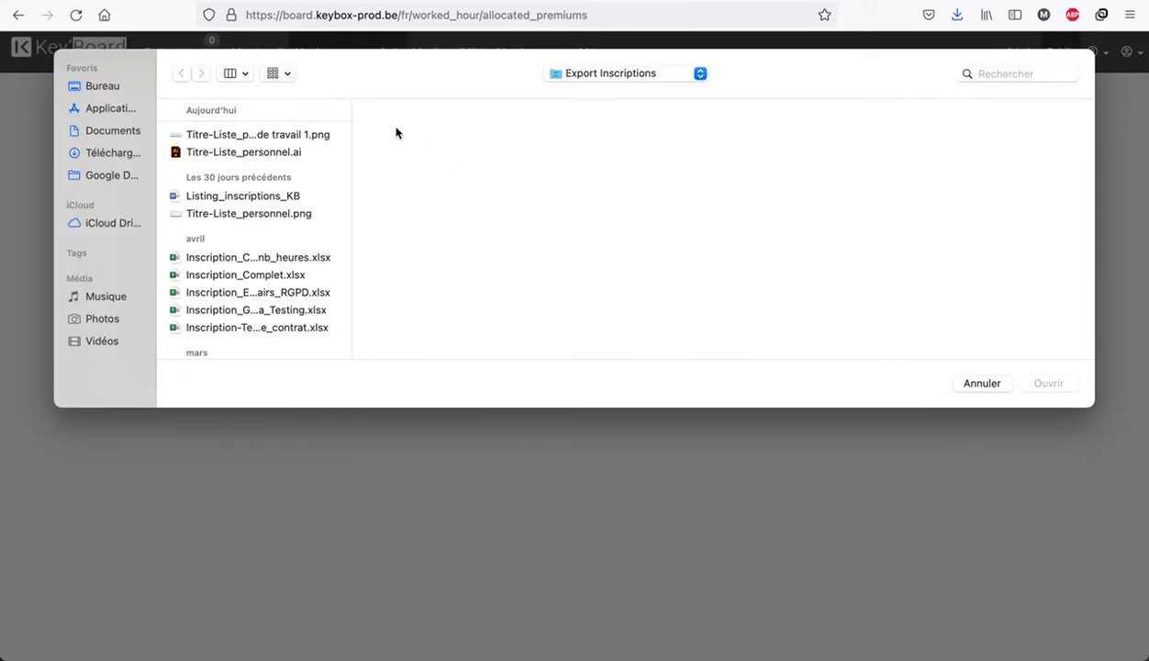
pyautogui.click(311, 137)
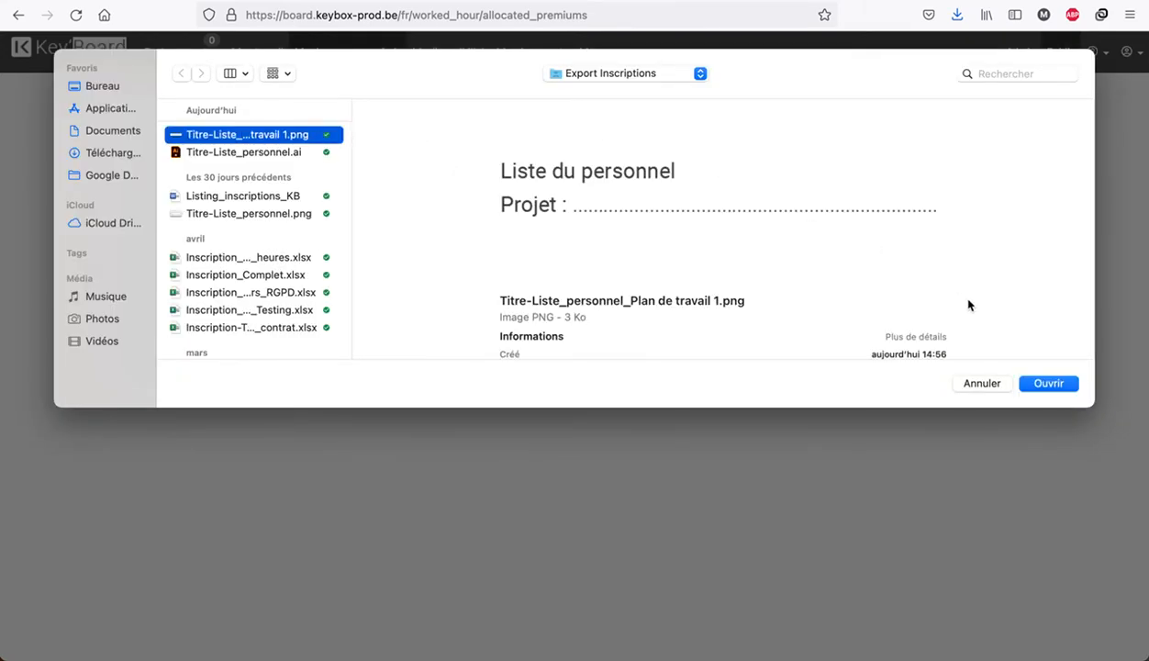
pyautogui.click(1049, 384)
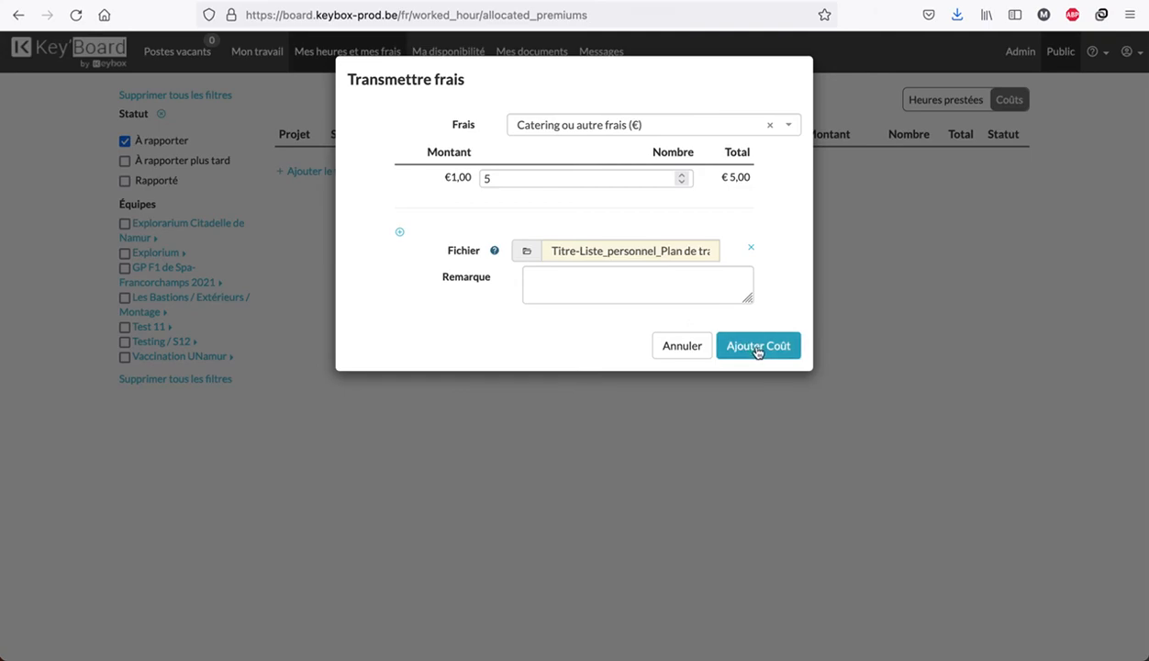
pyautogui.click(688, 355)
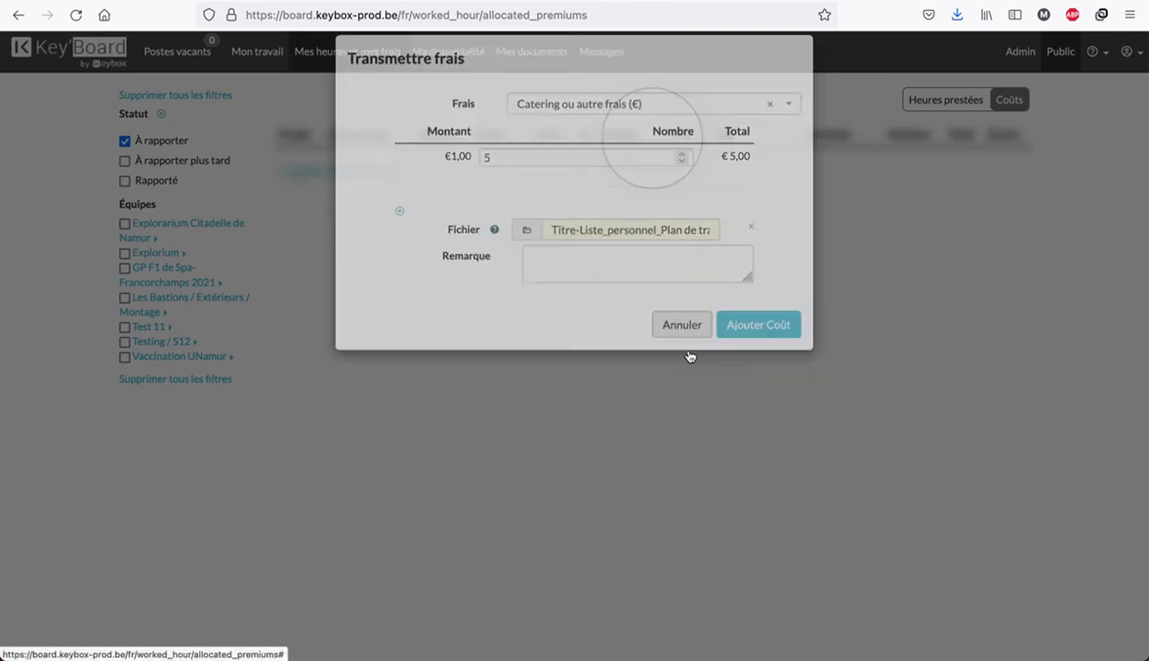